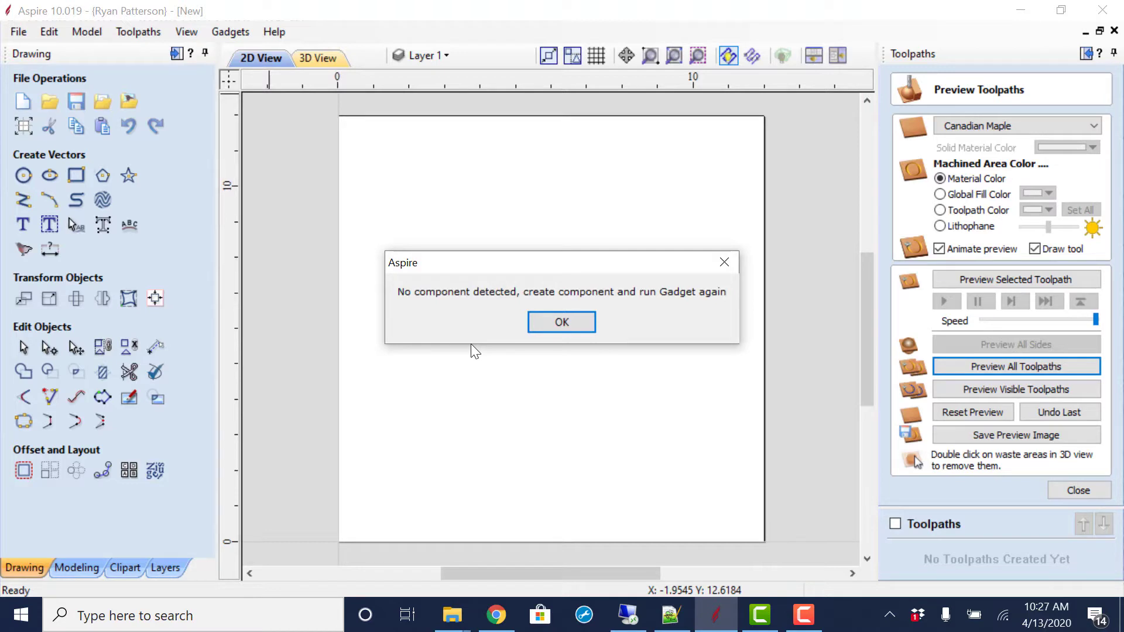
# Dismiss the missing-component message and import the lion.jpg bitmap into the drawing.
pyautogui.click(553, 326)
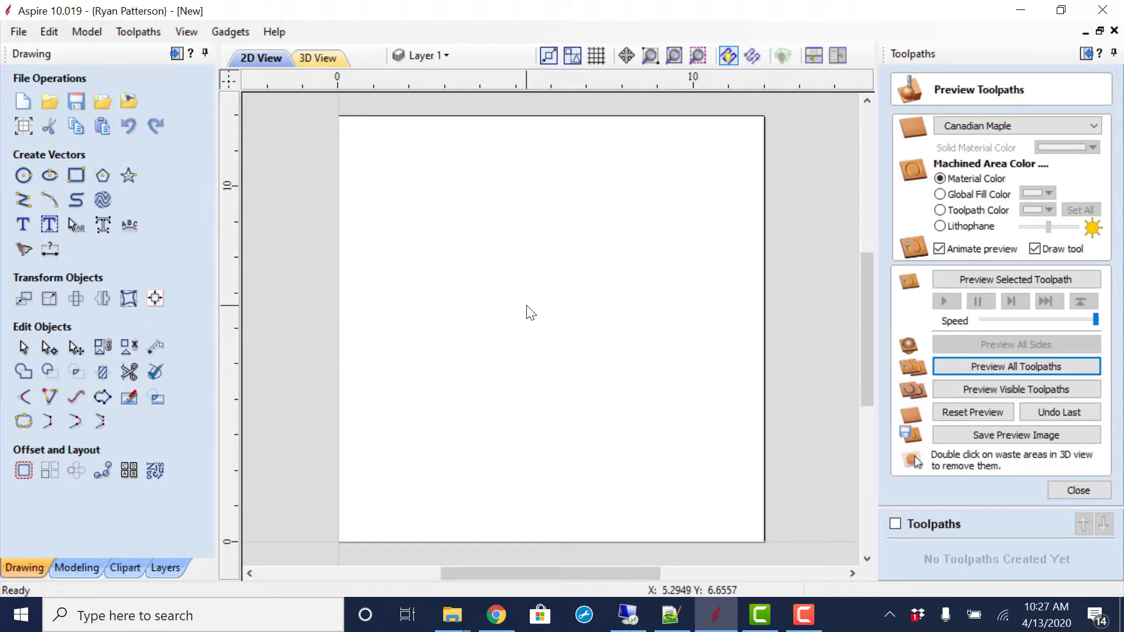
pyautogui.click(132, 102)
pyautogui.click(724, 224)
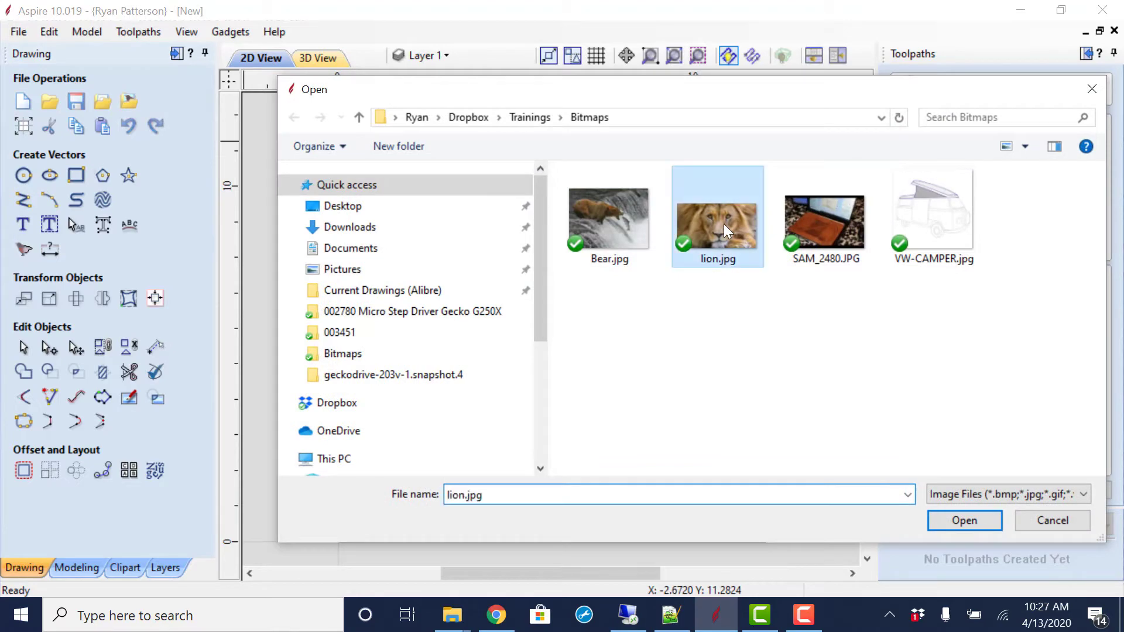
pyautogui.click(981, 517)
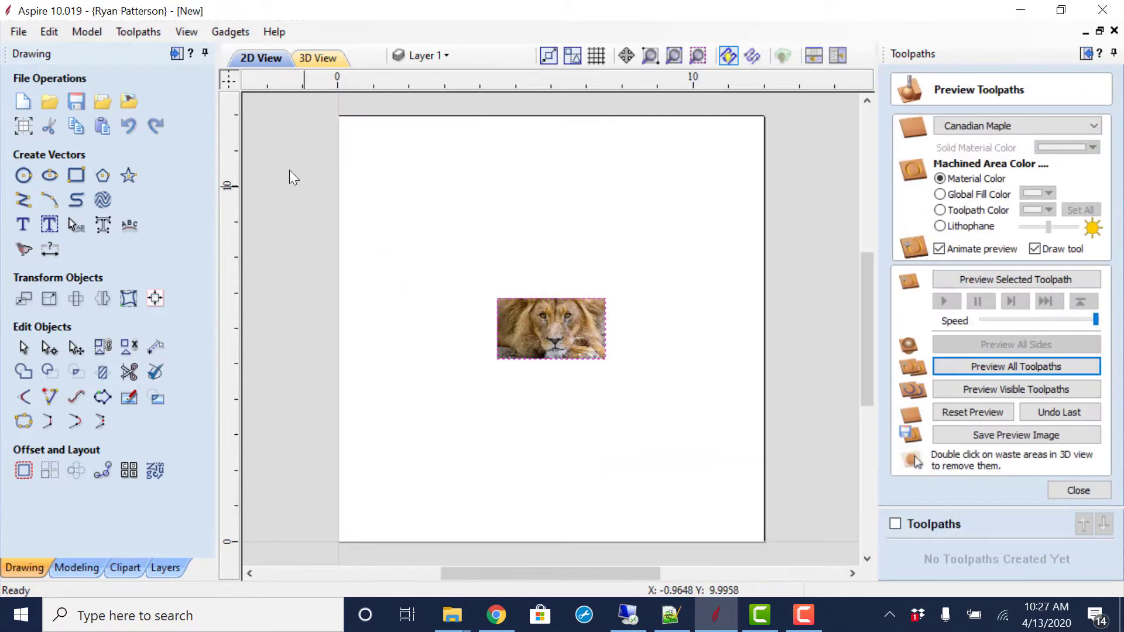
# Create a 3D component from the imported lion bitmap and inspect its relief in the 3D view.
pyautogui.click(85, 571)
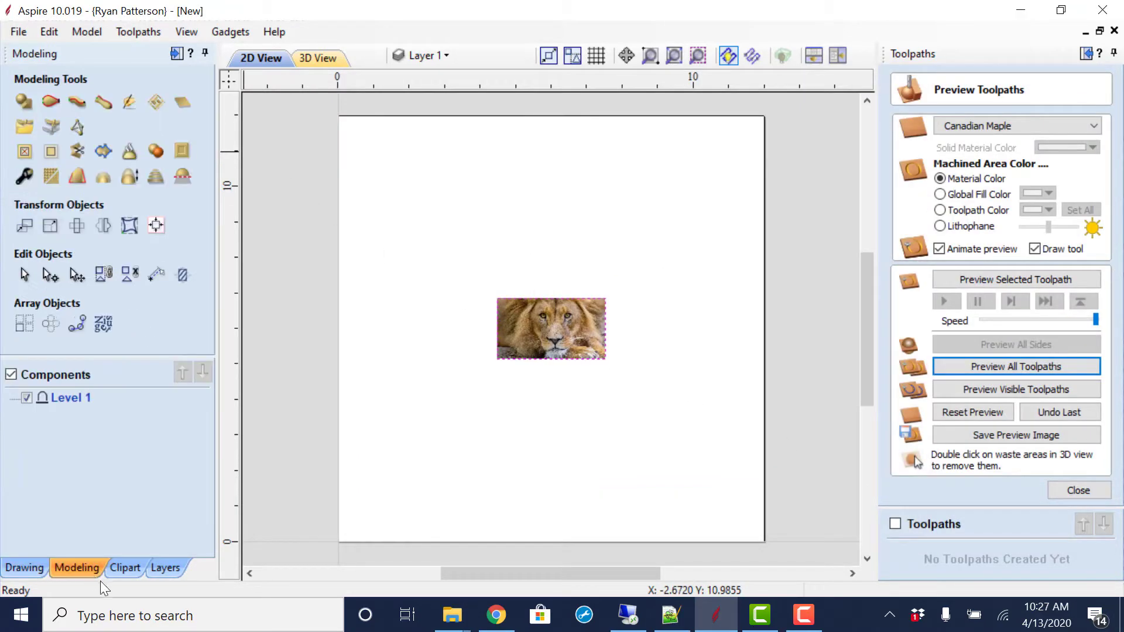
pyautogui.click(50, 135)
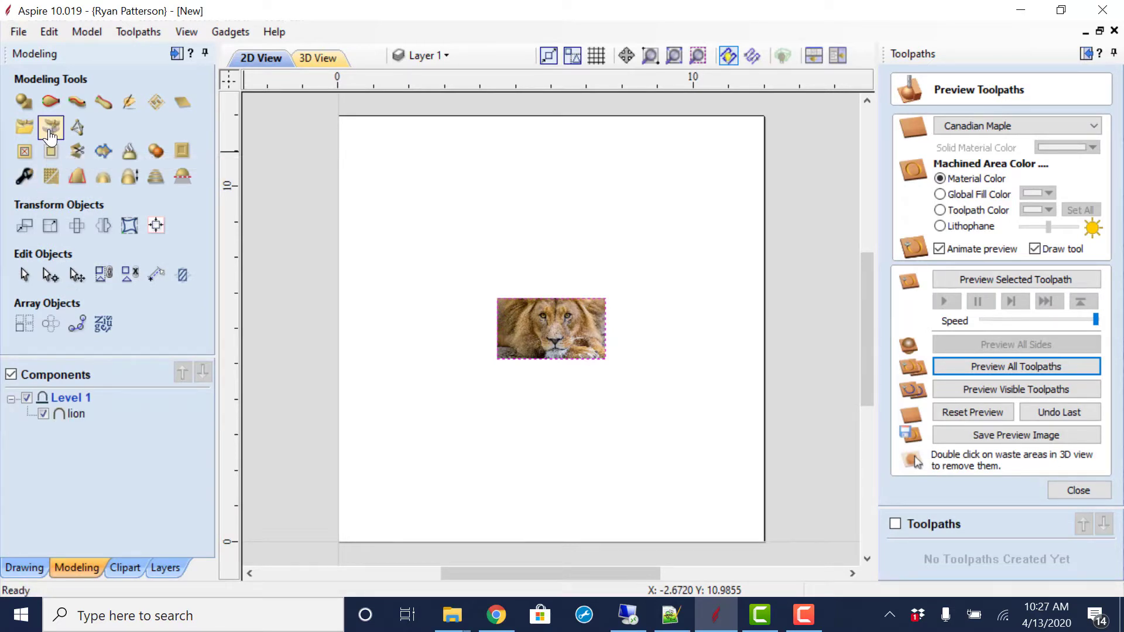
pyautogui.click(336, 60)
pyautogui.scroll(5, 659, 403)
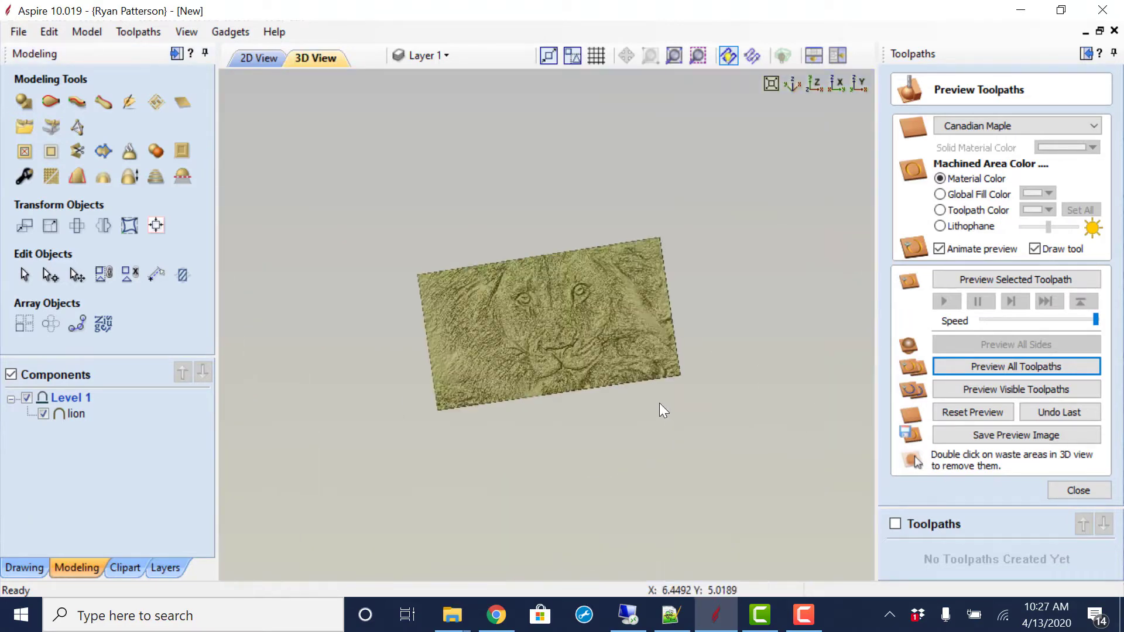
pyautogui.scroll(5, 603, 346)
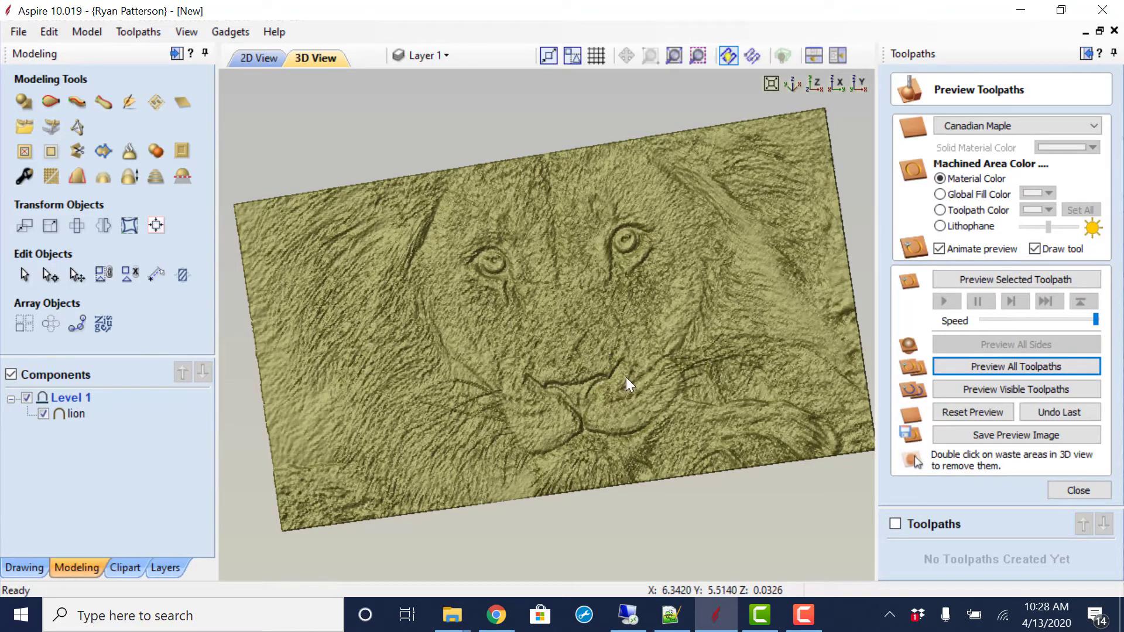
pyautogui.moveTo(626, 377); pyautogui.dragTo(645, 437)
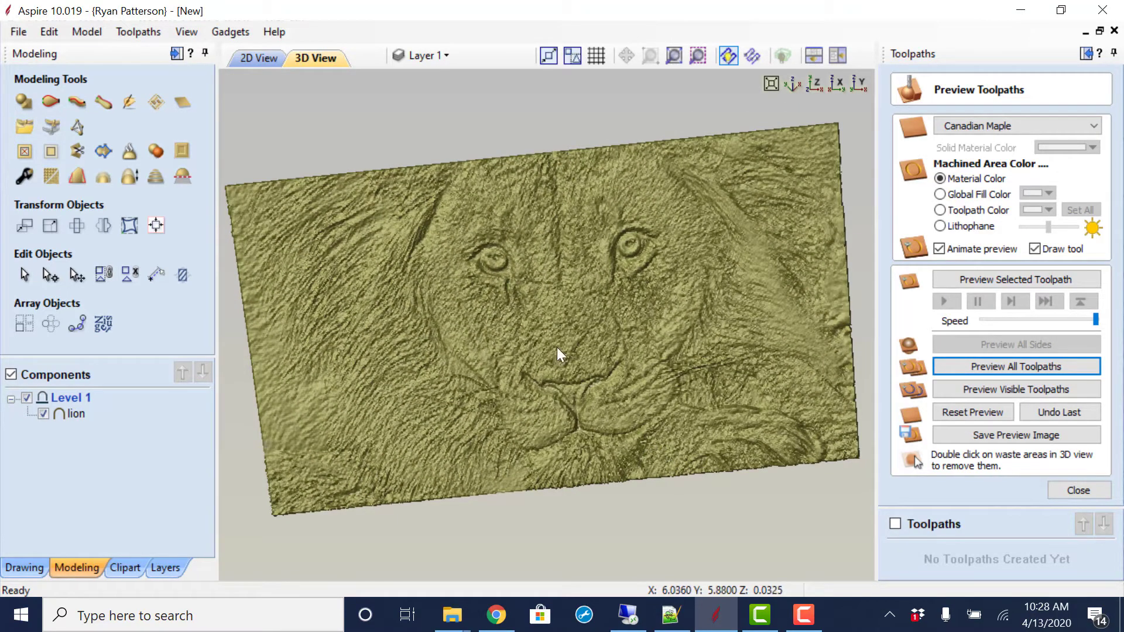
pyautogui.scroll(-4, 560, 360)
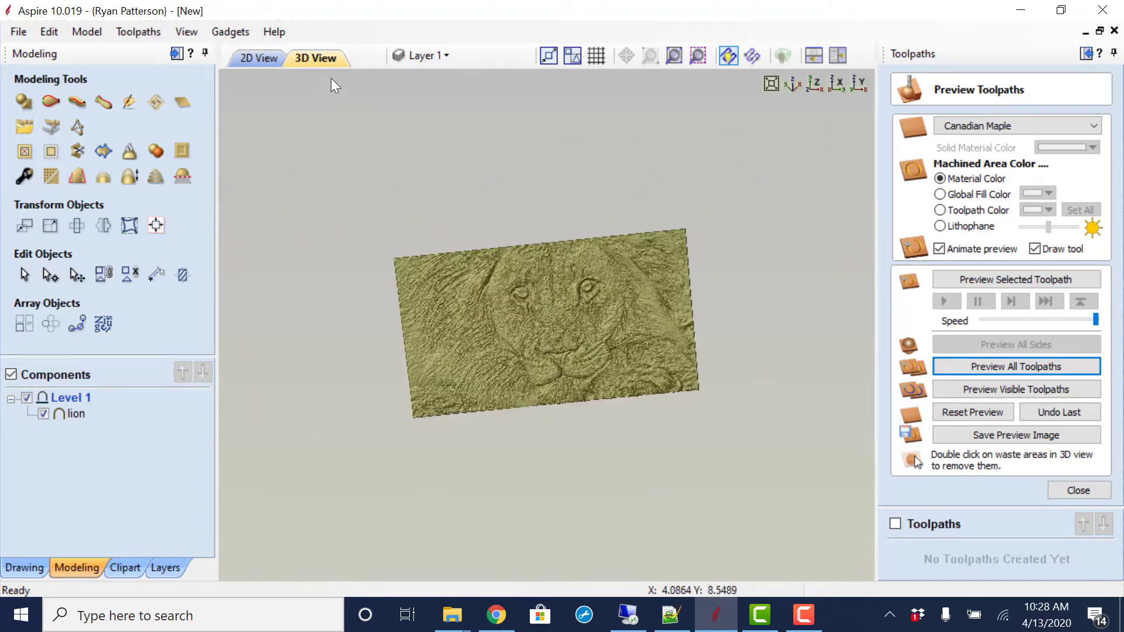
# Delete the lion bitmap and its component from the 2D workspace.
pyautogui.click(264, 56)
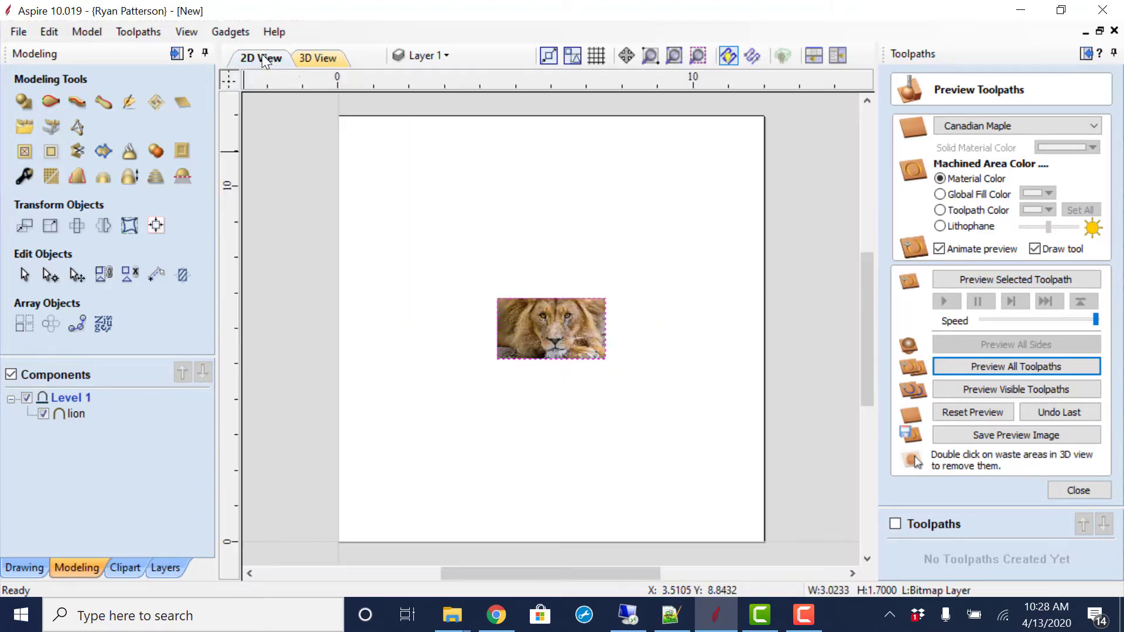
pyautogui.click(529, 329)
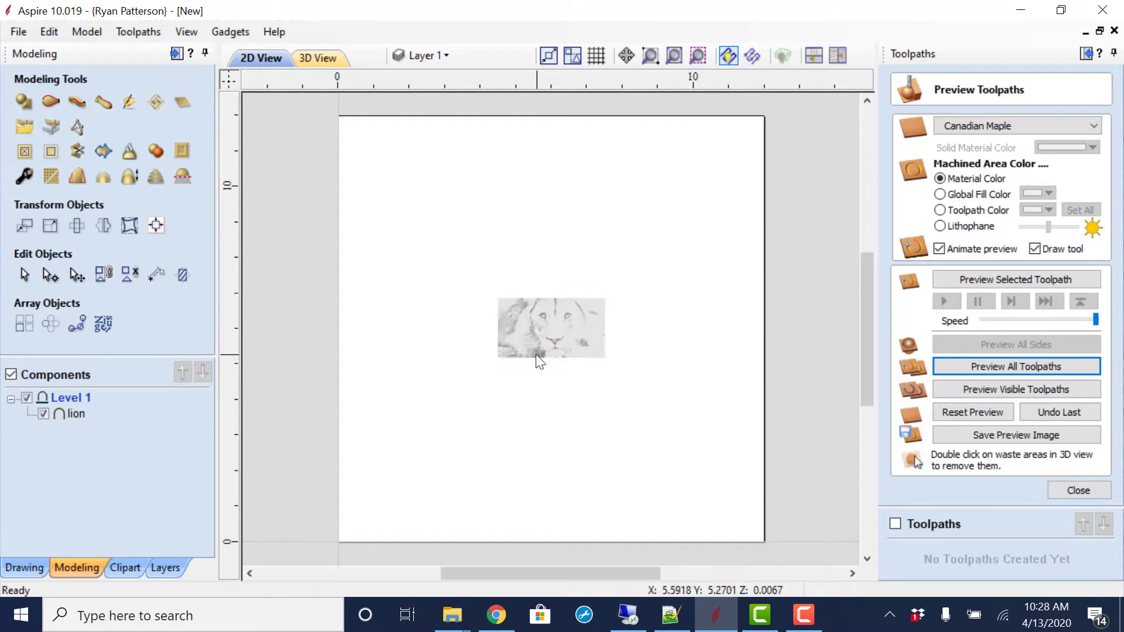
pyautogui.press('Delete')
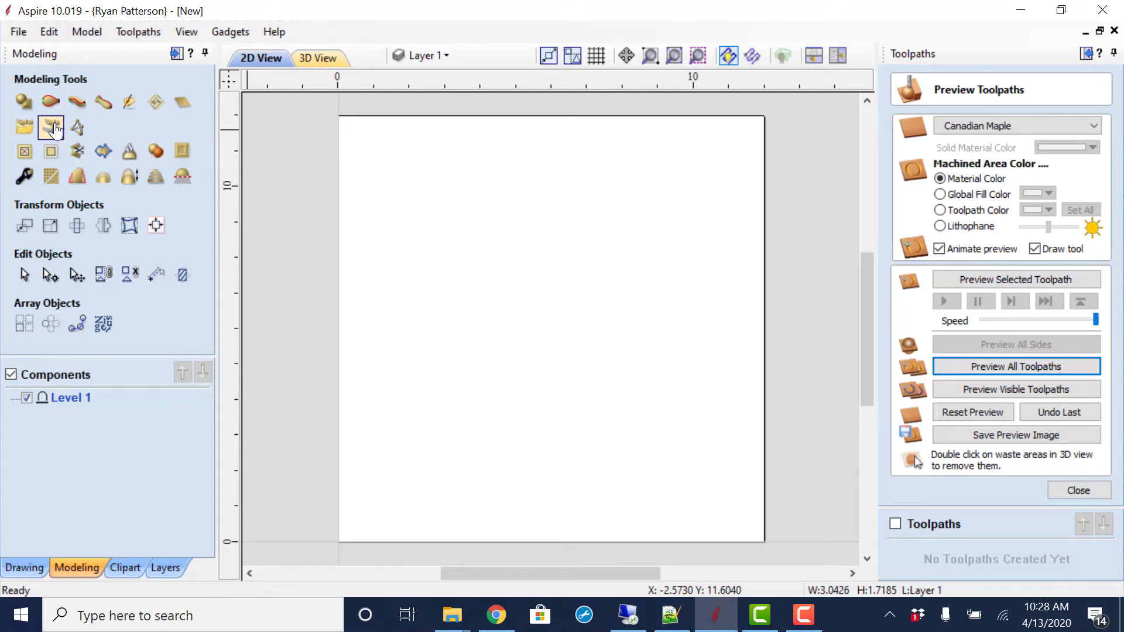
# Import lion.jpg directly as a 3D component and inspect it in the 3D view.
pyautogui.click(53, 128)
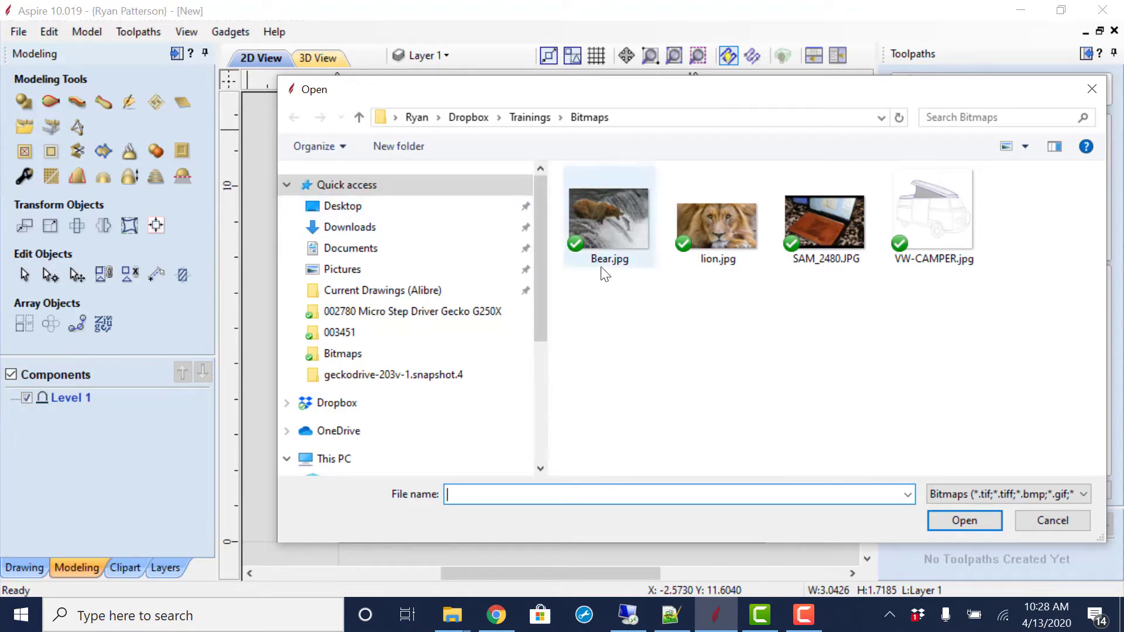
pyautogui.click(708, 240)
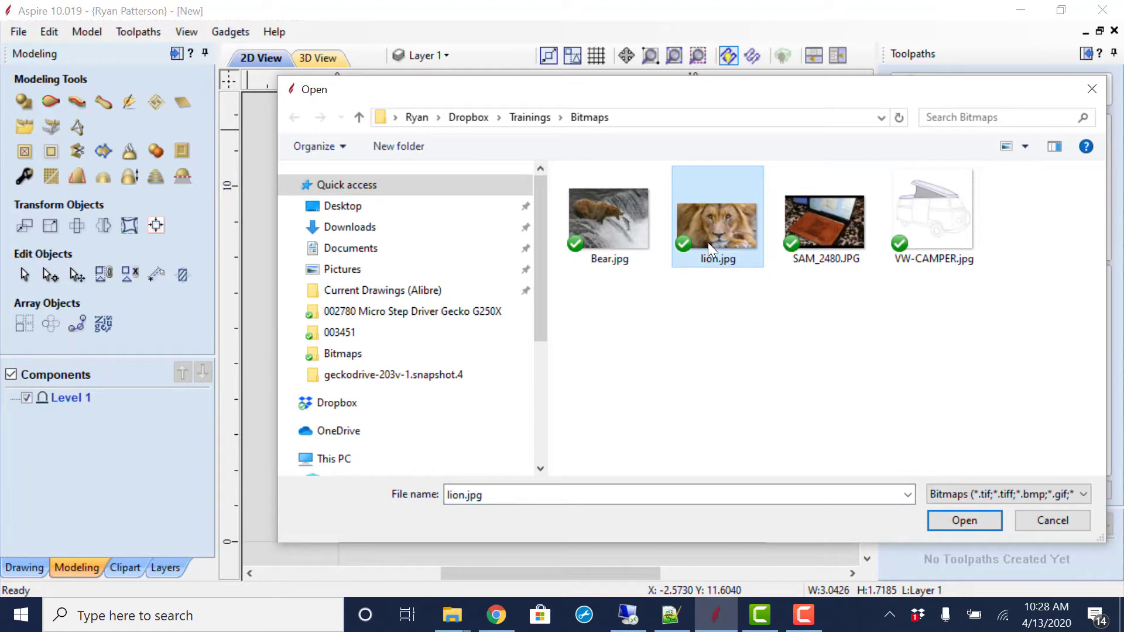
pyautogui.click(963, 519)
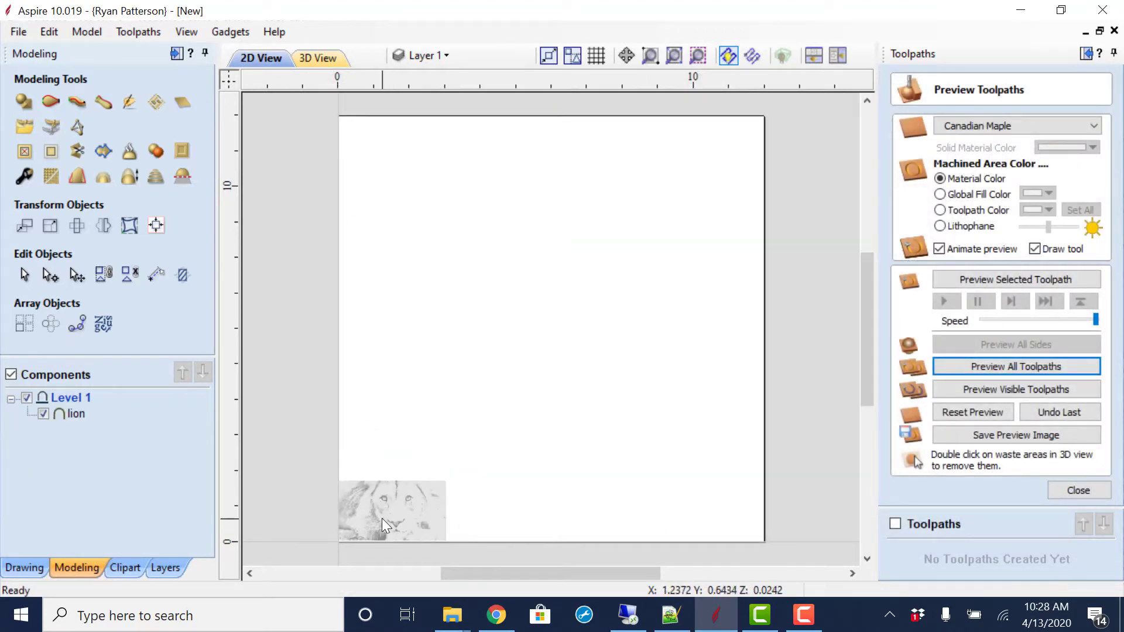
pyautogui.click(381, 517)
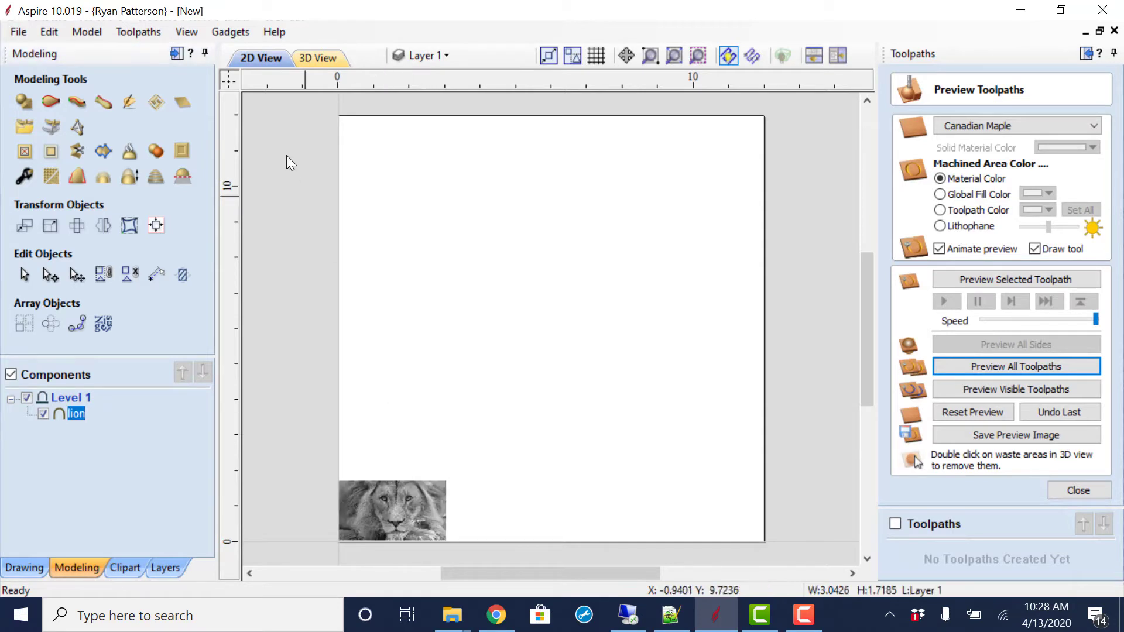
pyautogui.click(325, 62)
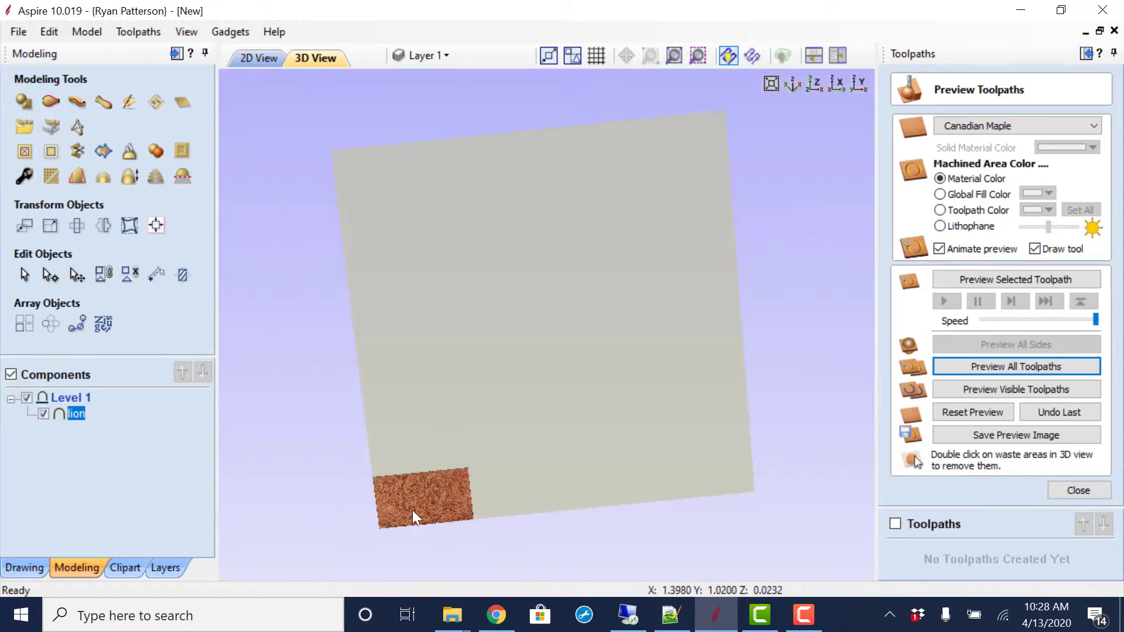
pyautogui.moveTo(412, 510); pyautogui.dragTo(430, 462)
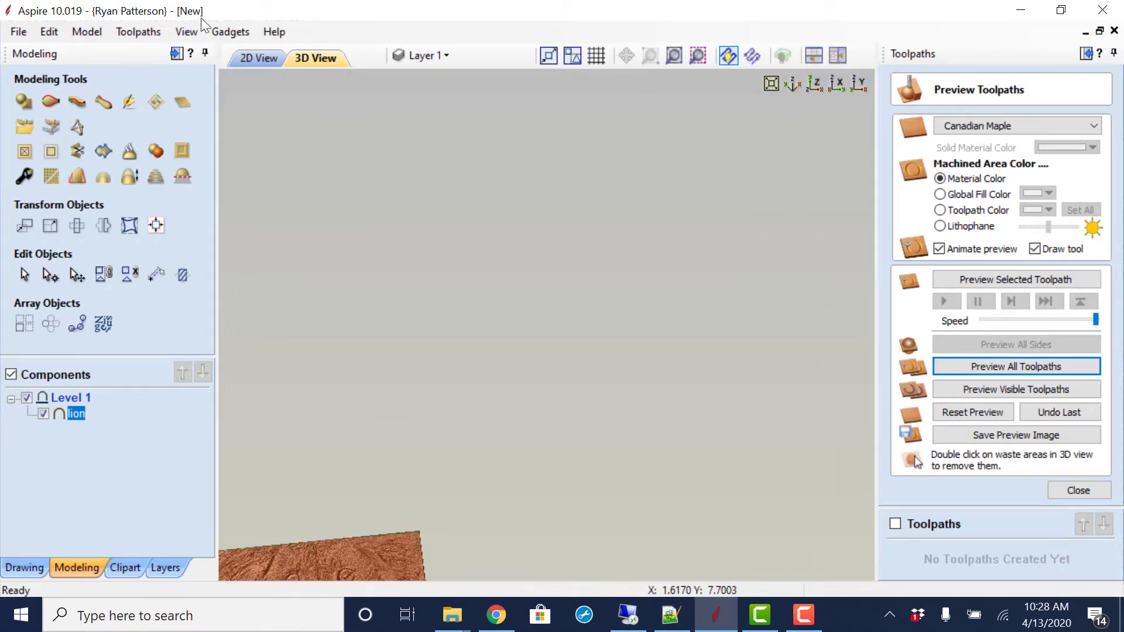
# Move the lion component to the middle of the material and enlarge it to about 11.33 by 6.40 inches.
pyautogui.click(246, 57)
pyautogui.click(399, 516)
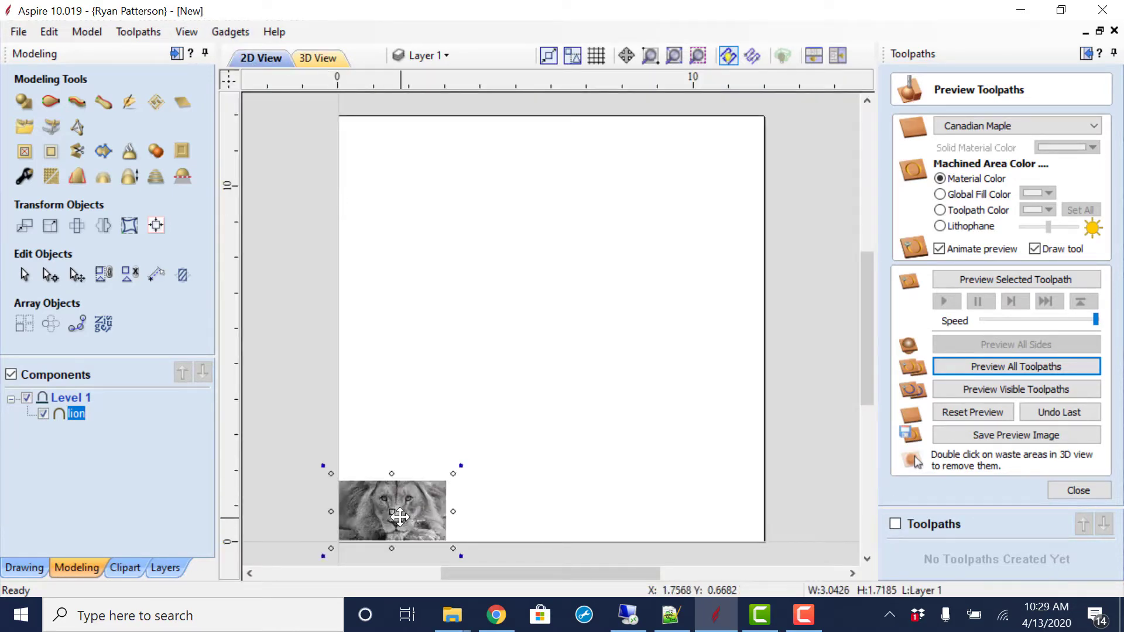
pyautogui.moveTo(400, 517); pyautogui.dragTo(535, 346)
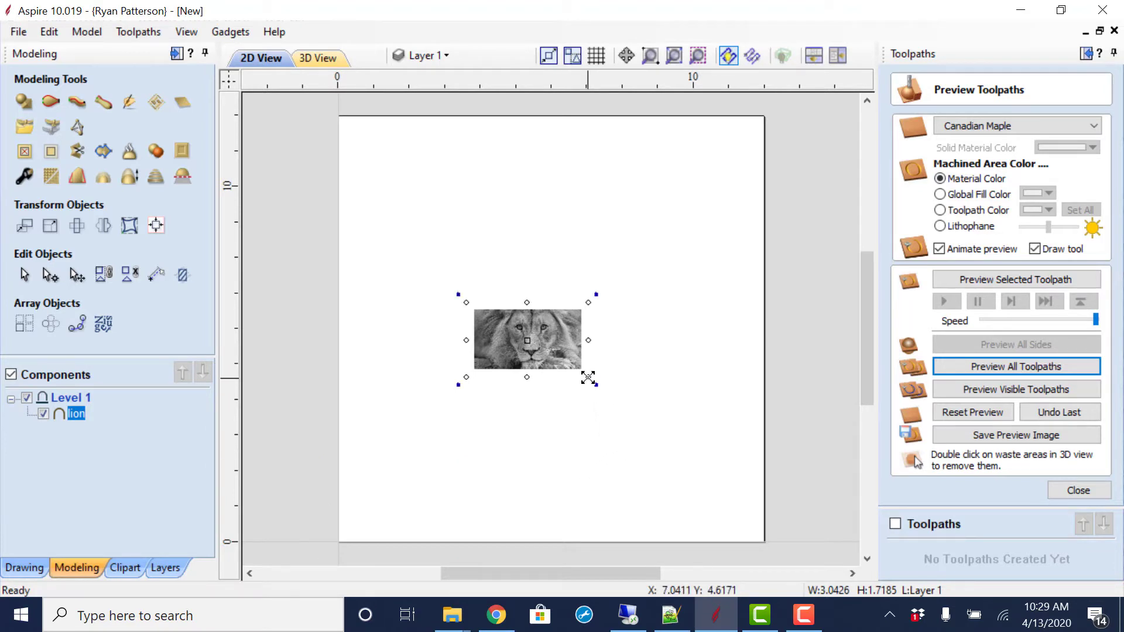
pyautogui.moveTo(587, 377); pyautogui.dragTo(648, 454)
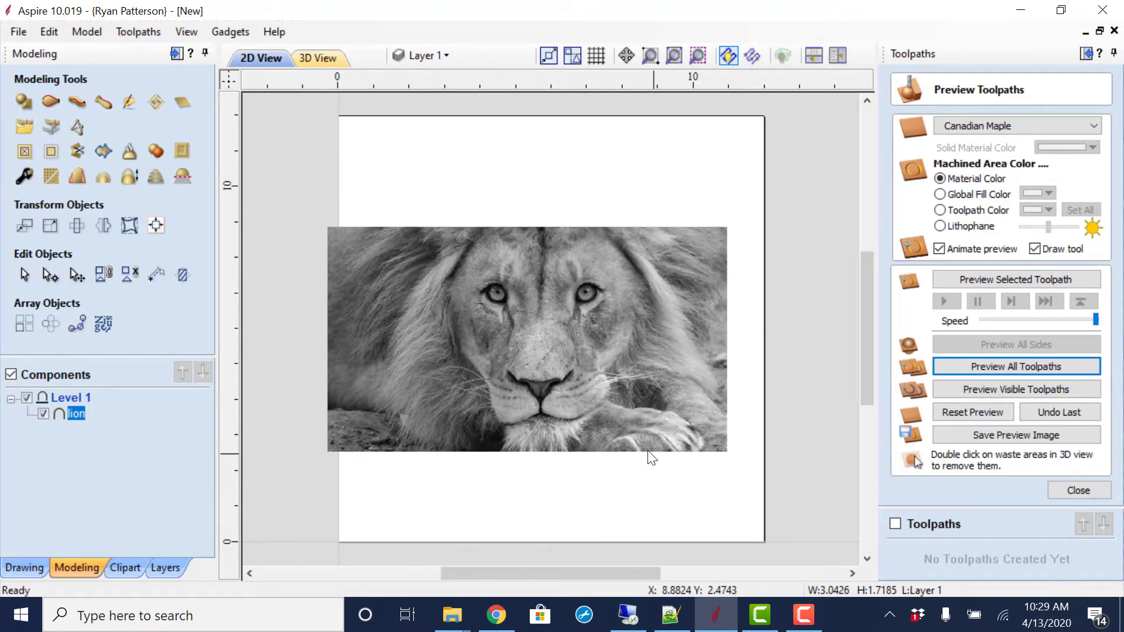
pyautogui.click(319, 63)
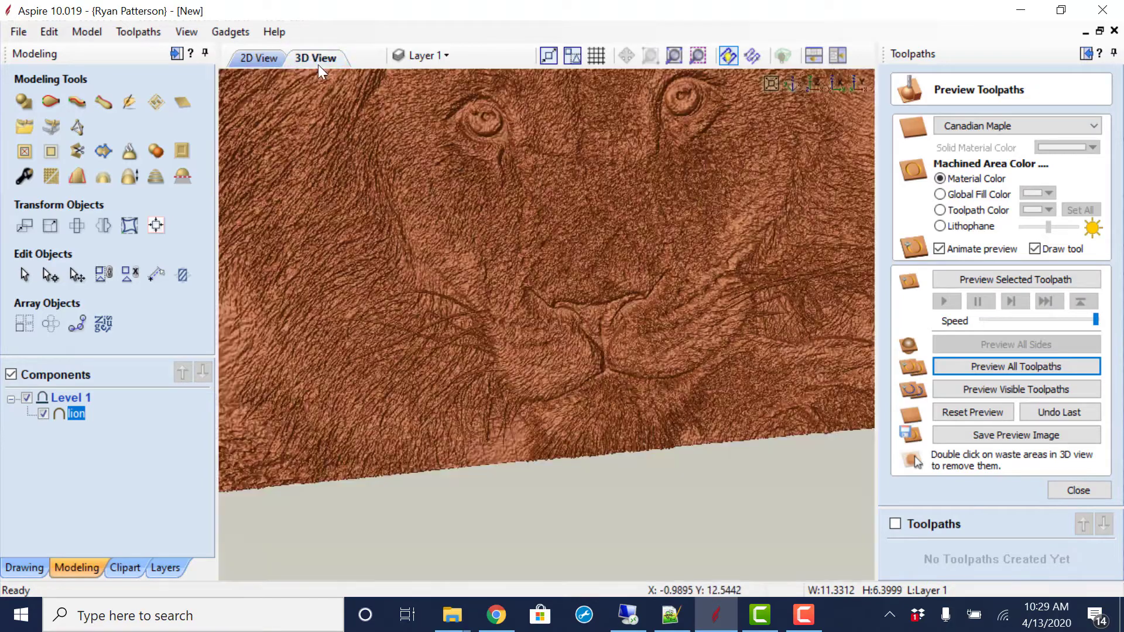
pyautogui.scroll(-5, 578, 234)
pyautogui.moveTo(578, 234); pyautogui.dragTo(476, 255)
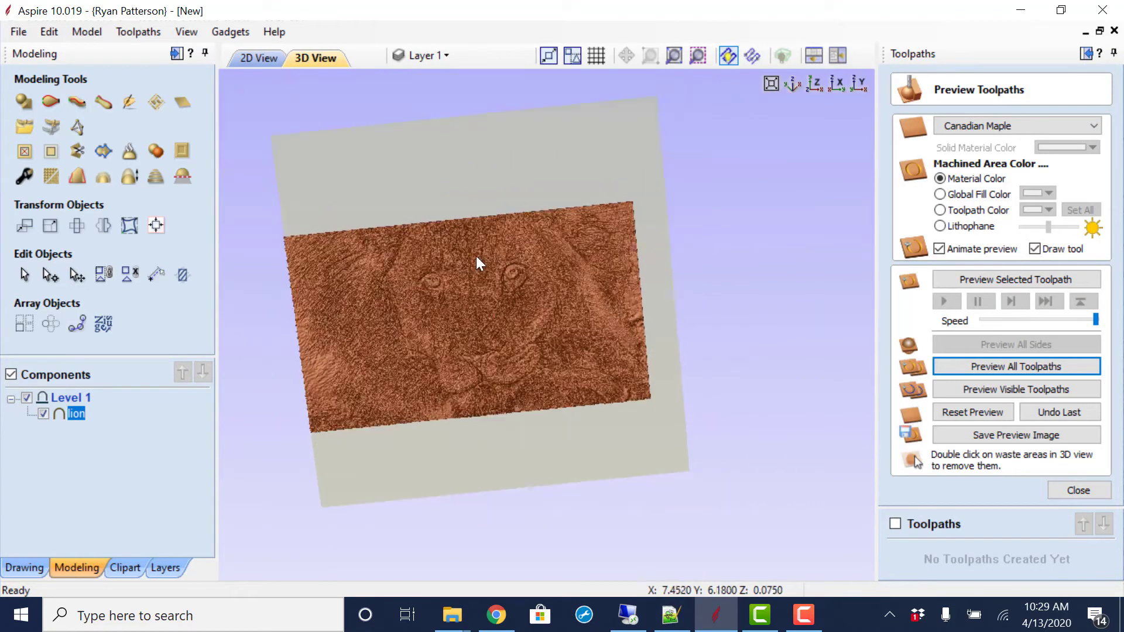
# Draw a 7.8-inch diameter circle over the lion's face, centered at about X 5.64, Y 5.54.
pyautogui.click(261, 58)
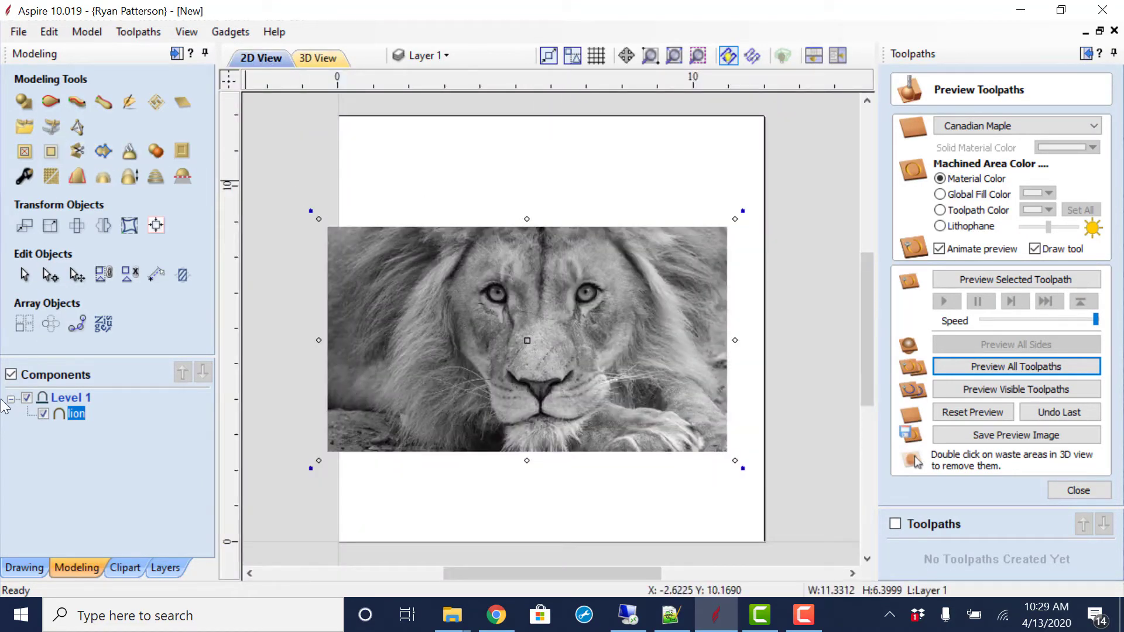
pyautogui.click(26, 567)
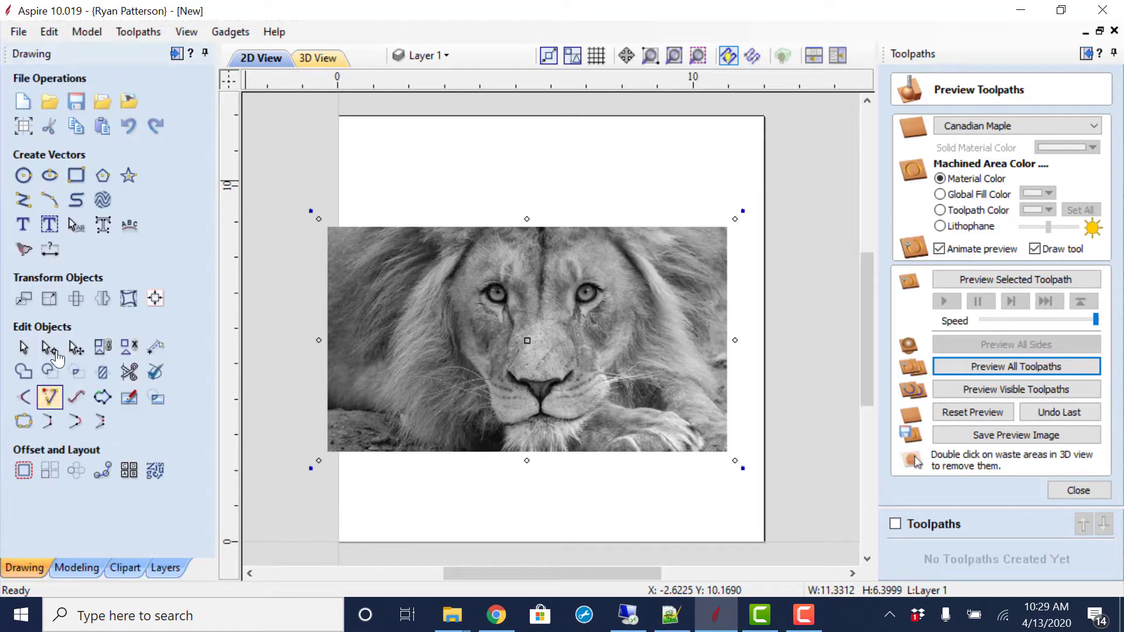
pyautogui.click(24, 176)
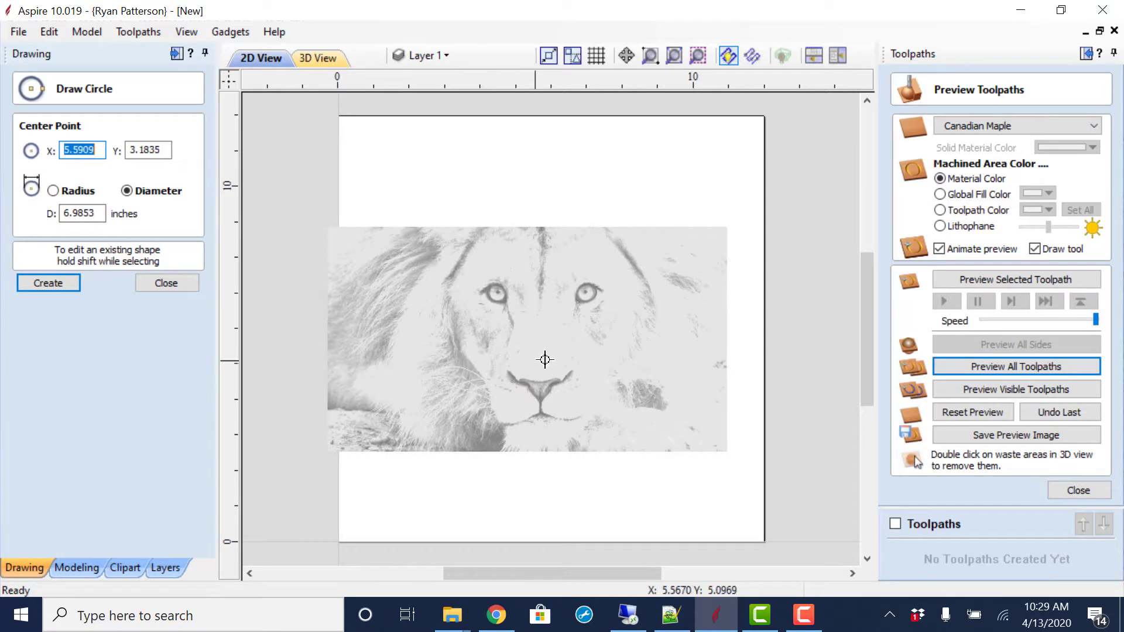
pyautogui.click(539, 345)
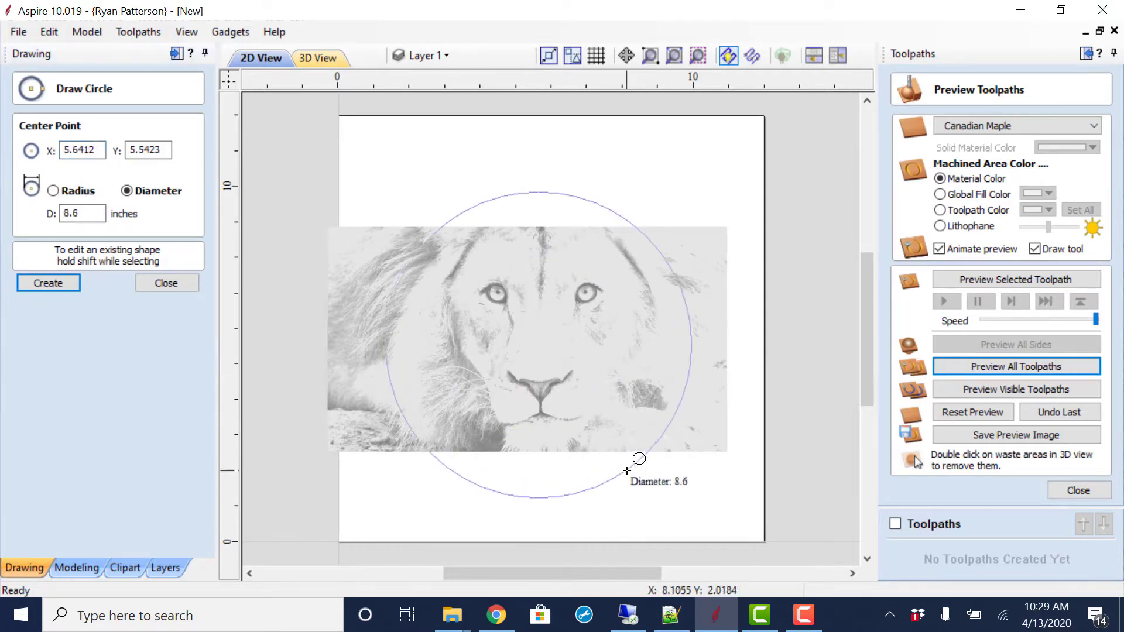
pyautogui.click(629, 452)
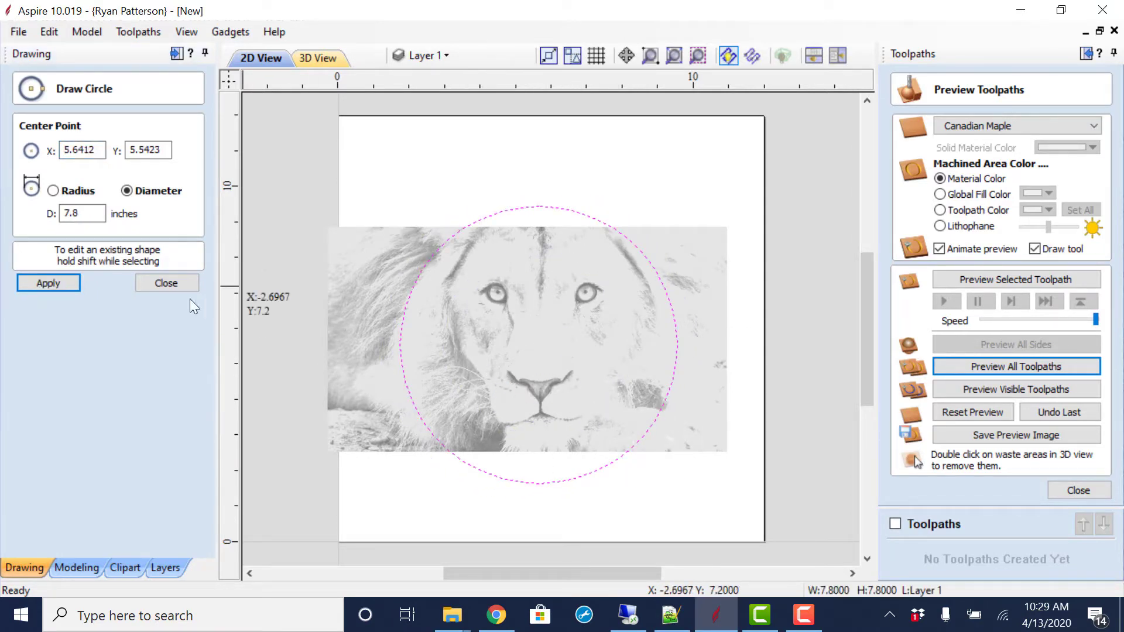
pyautogui.click(176, 282)
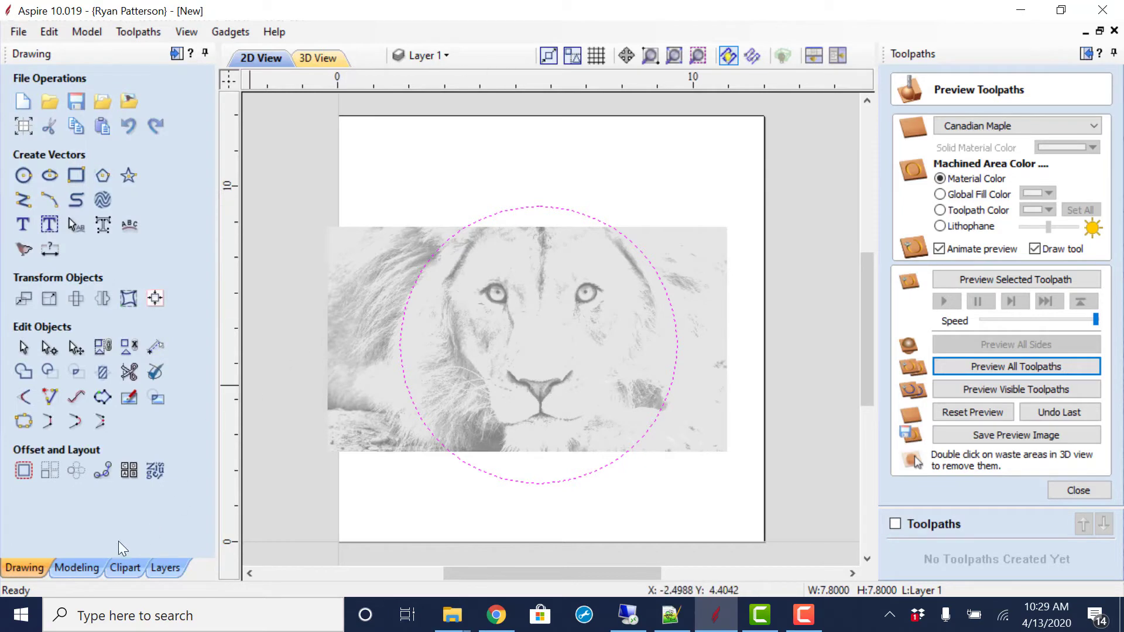
# Trim away the part of the lion component outside the circle, using both as the selection.
pyautogui.click(77, 568)
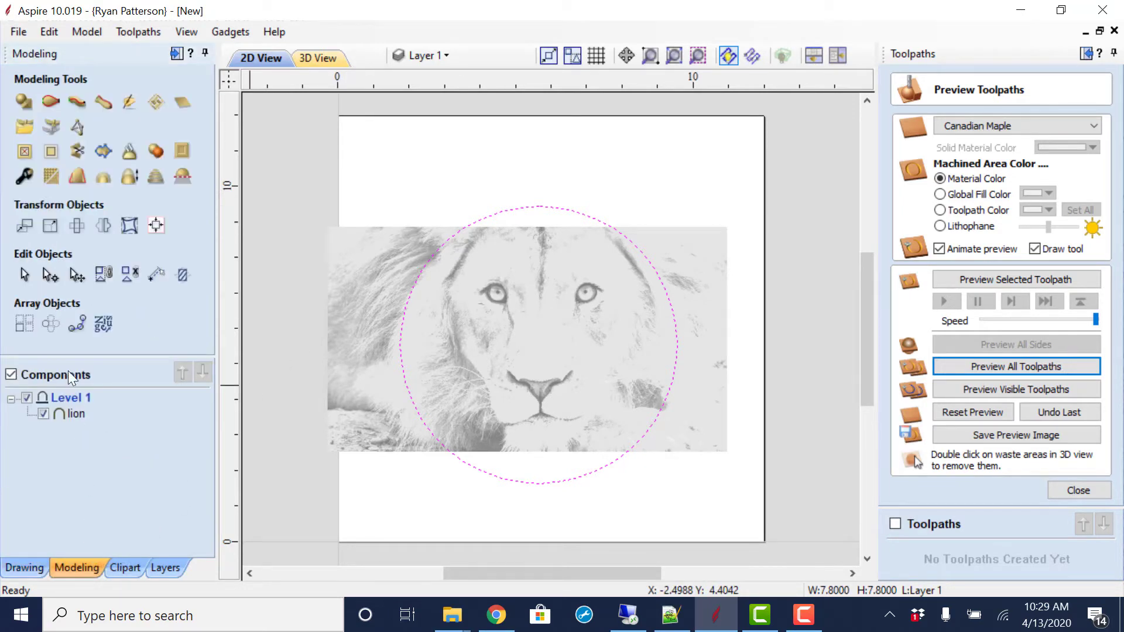
pyautogui.click(51, 152)
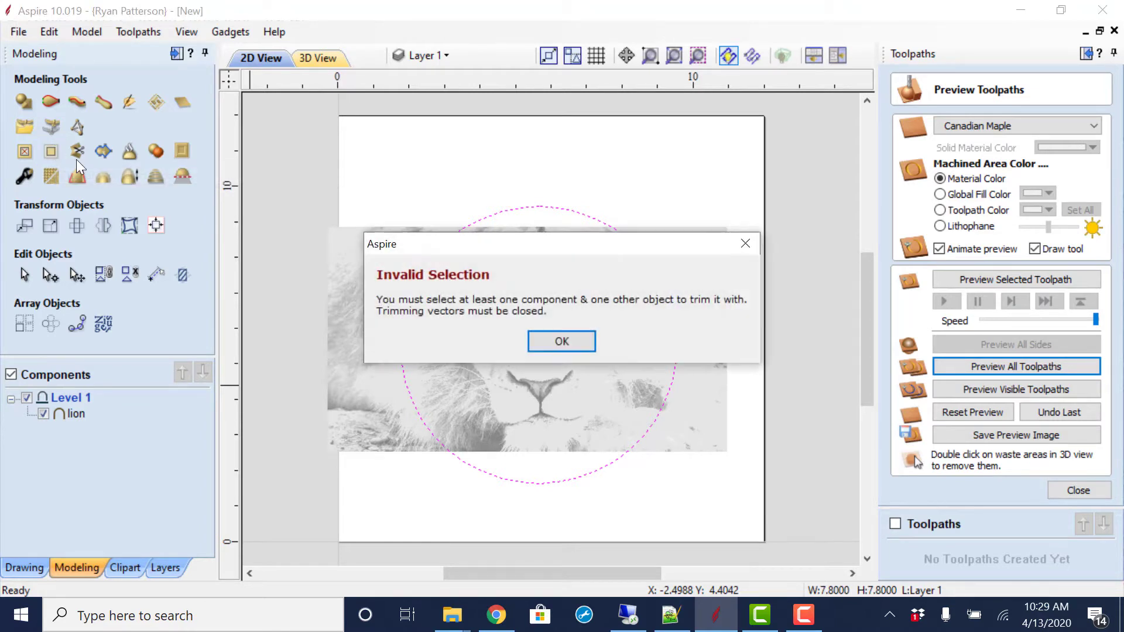
pyautogui.click(565, 341)
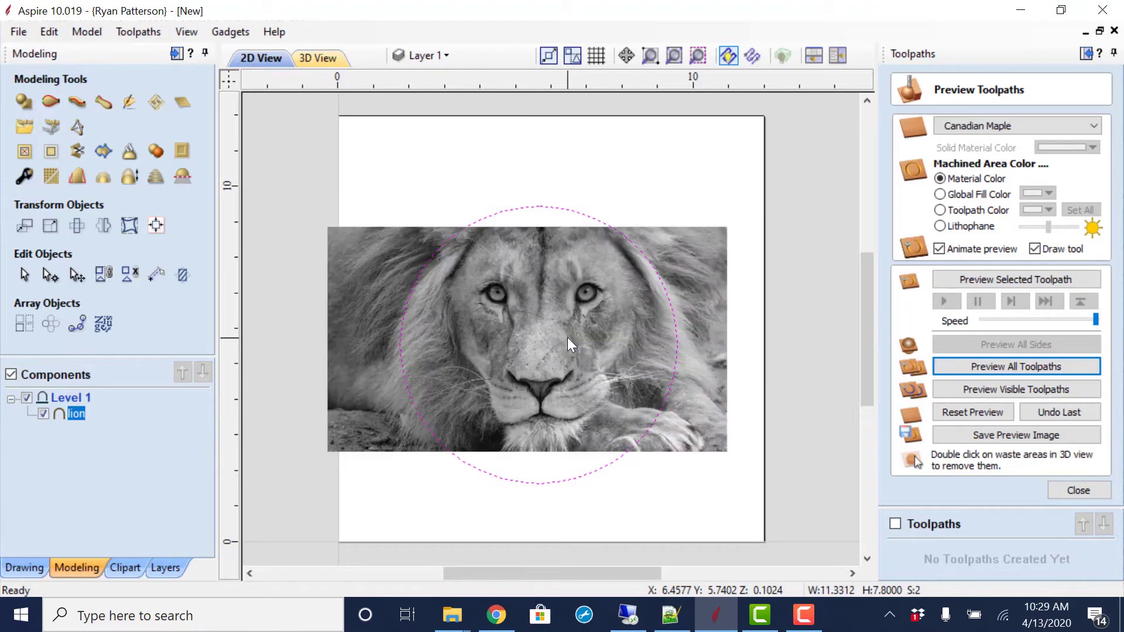
pyautogui.click(52, 152)
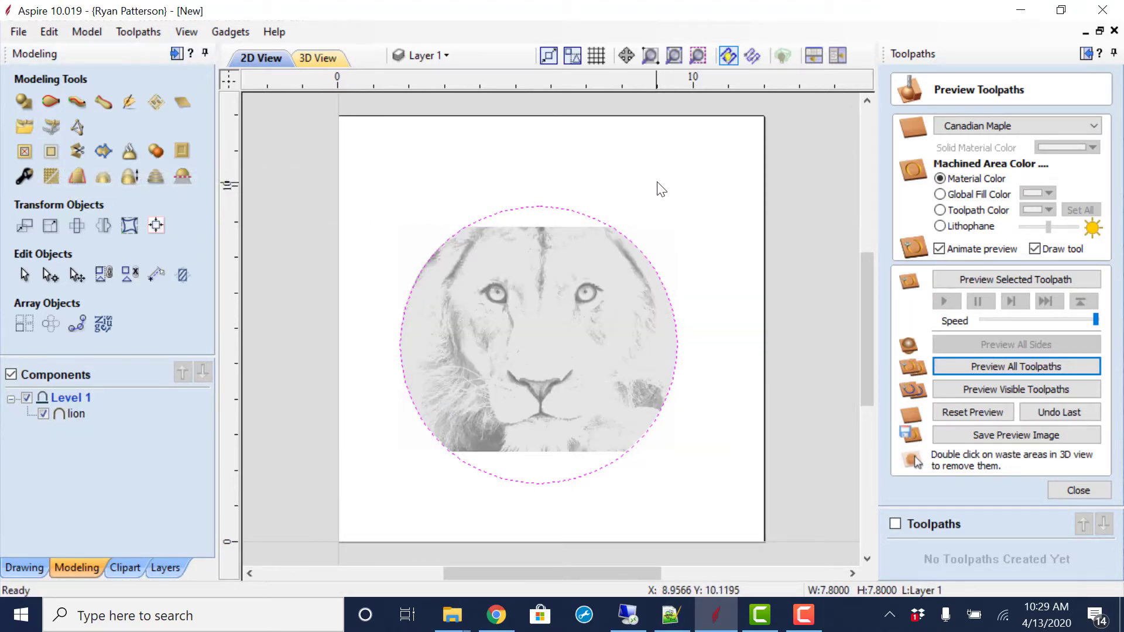
# Delete the trimming circle and select the trimmed lion component.
pyautogui.click(570, 209)
pyautogui.click(571, 210)
pyautogui.press('Delete')
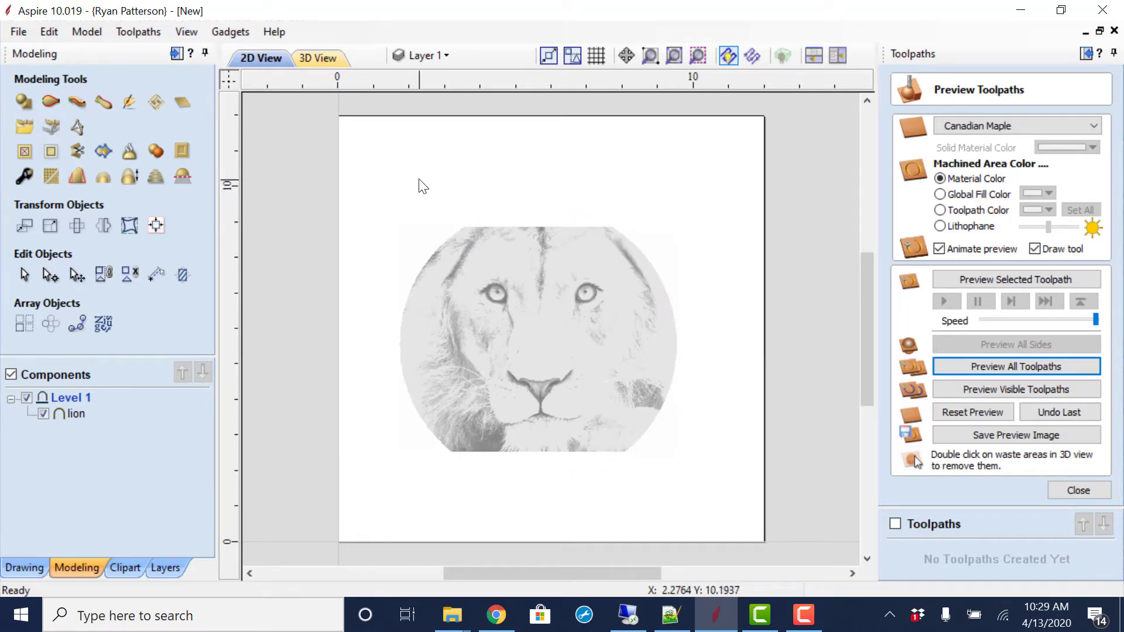
pyautogui.click(506, 327)
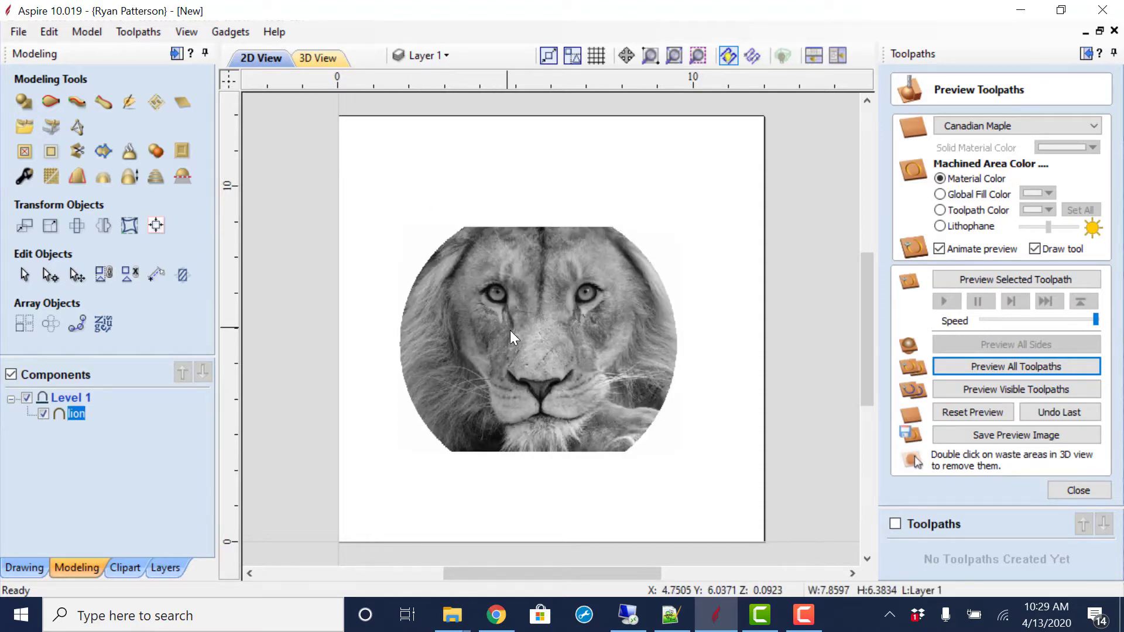
# Start the Halftoner gadget for the trimmed lion with a maximum hole radius of 0.03 inches and a retract Z of 0.0625.
pyautogui.click(313, 61)
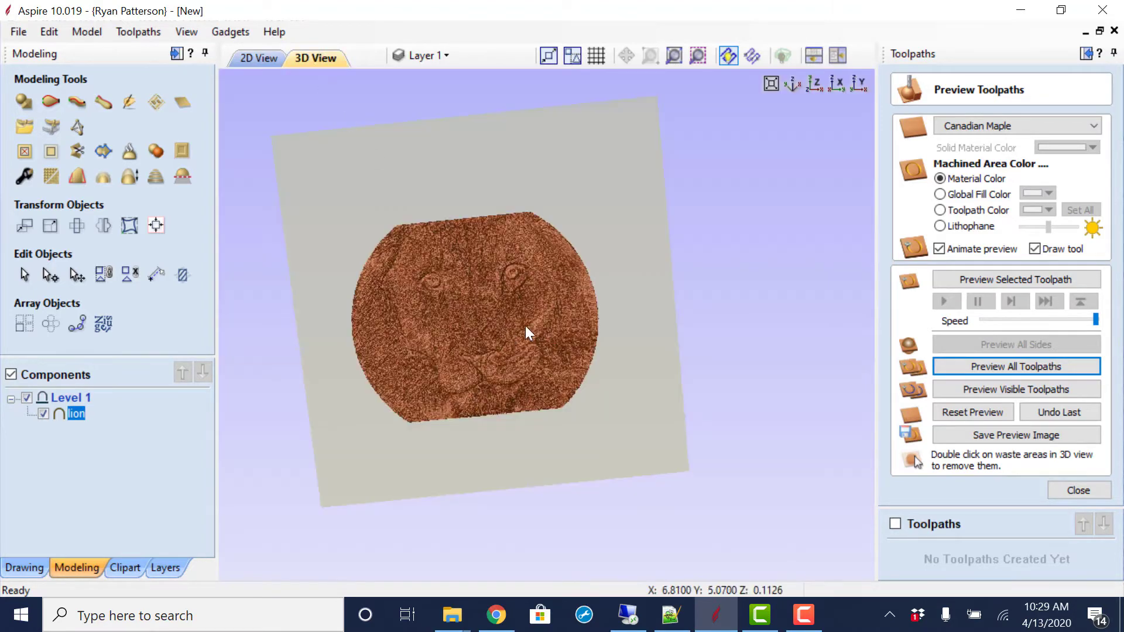
pyautogui.click(261, 57)
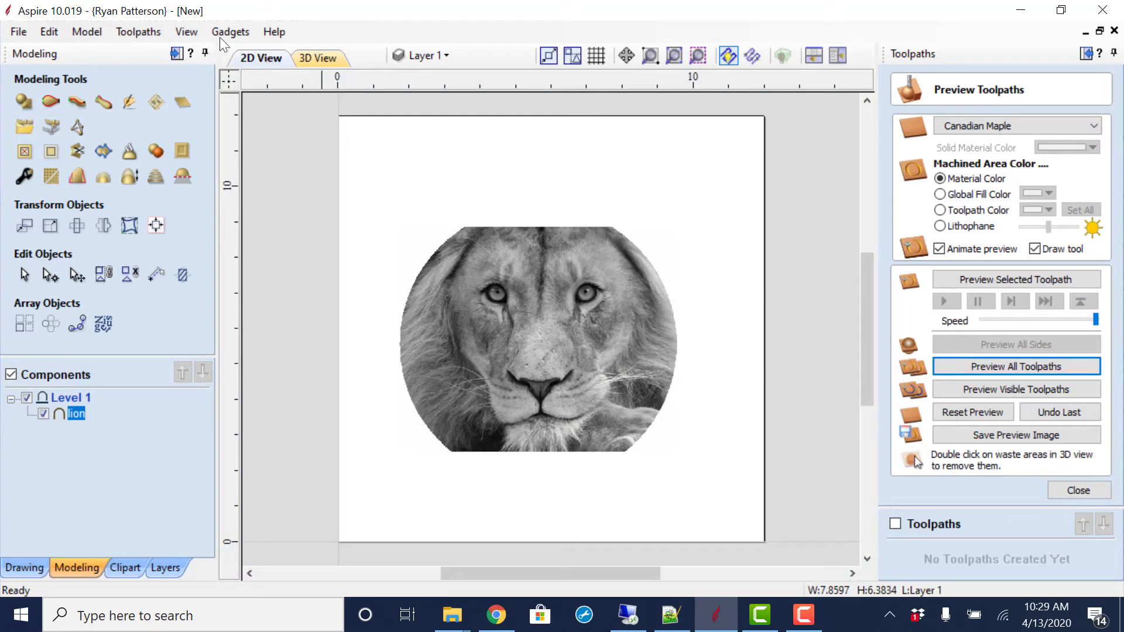
pyautogui.click(227, 33)
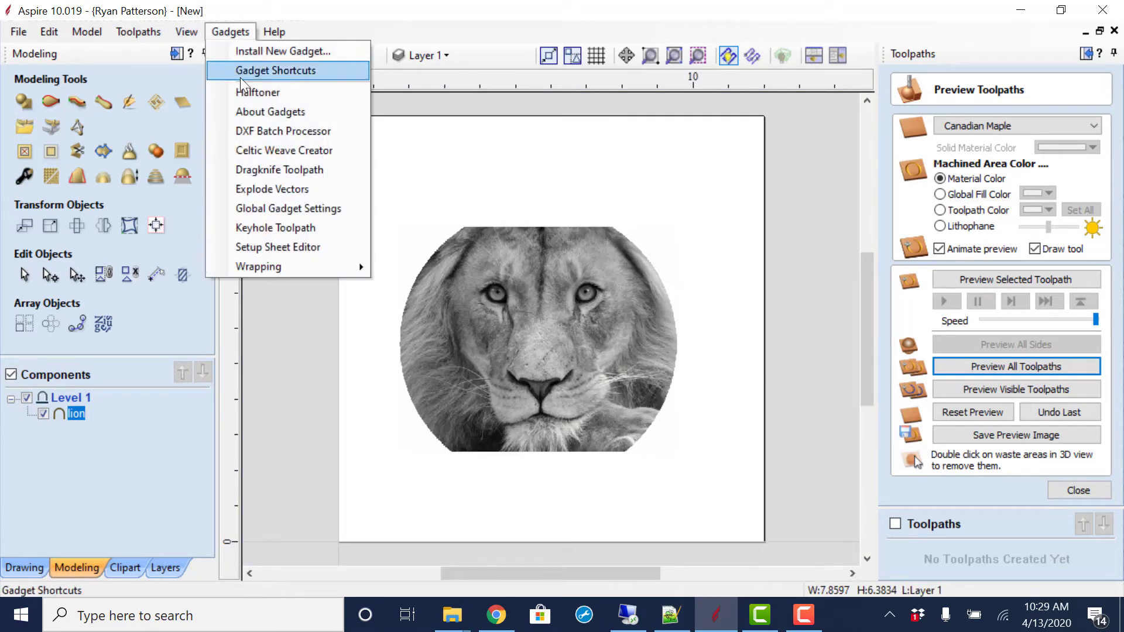
pyautogui.click(241, 93)
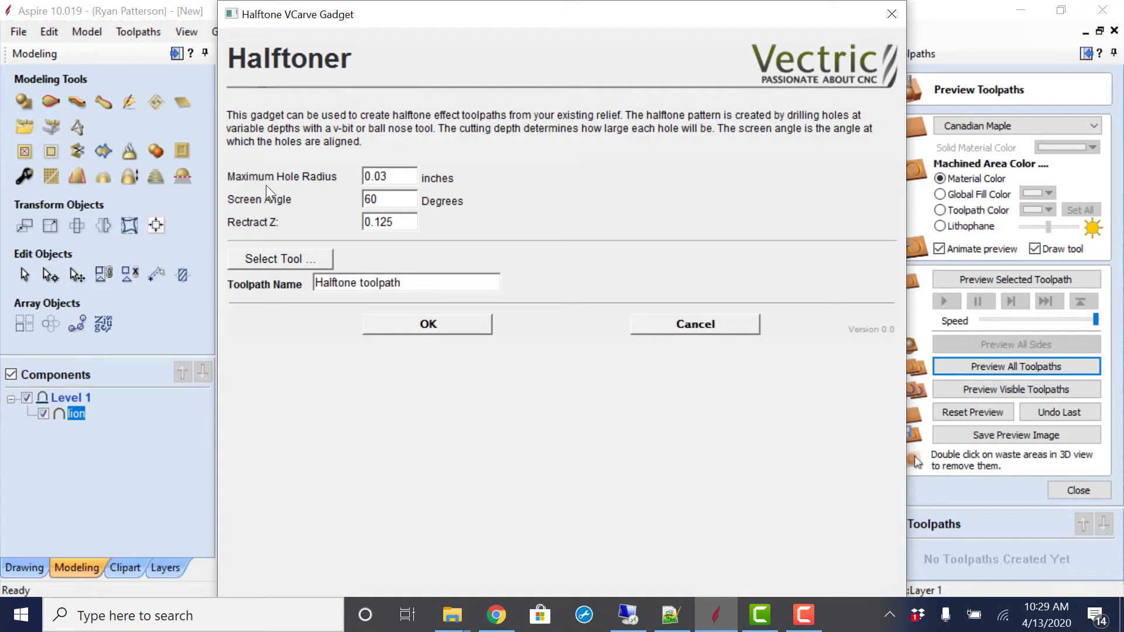
pyautogui.click(383, 176)
pyautogui.press('BackSpace')
pyautogui.write('5')
pyautogui.press('BackSpace')
pyautogui.write('3')
pyautogui.click(398, 227)
pyautogui.moveTo(368, 223); pyautogui.dragTo(373, 223)
# Assign the V-Bit (60.0° - 1") to the halftone and calculate the toolpath.
pyautogui.click(318, 255)
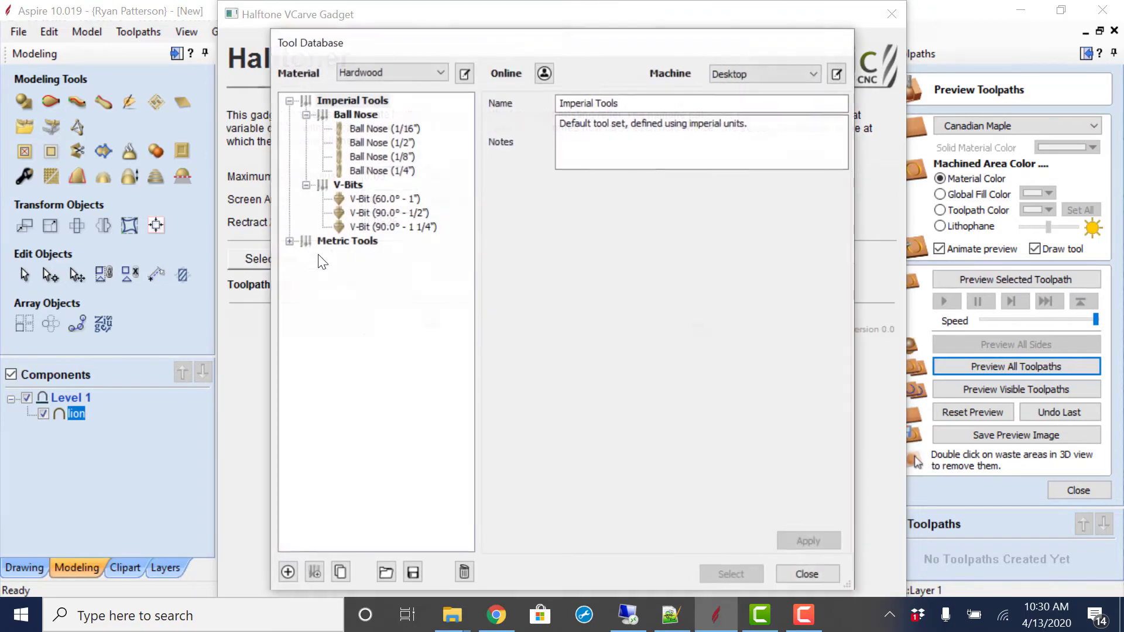
pyautogui.click(356, 199)
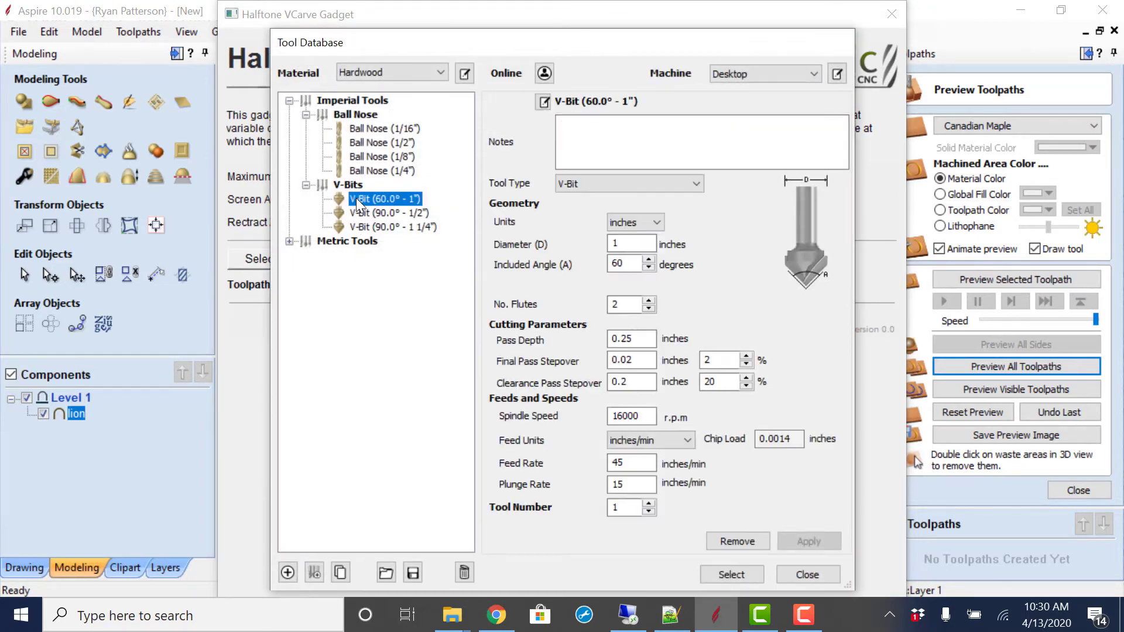
pyautogui.click(734, 574)
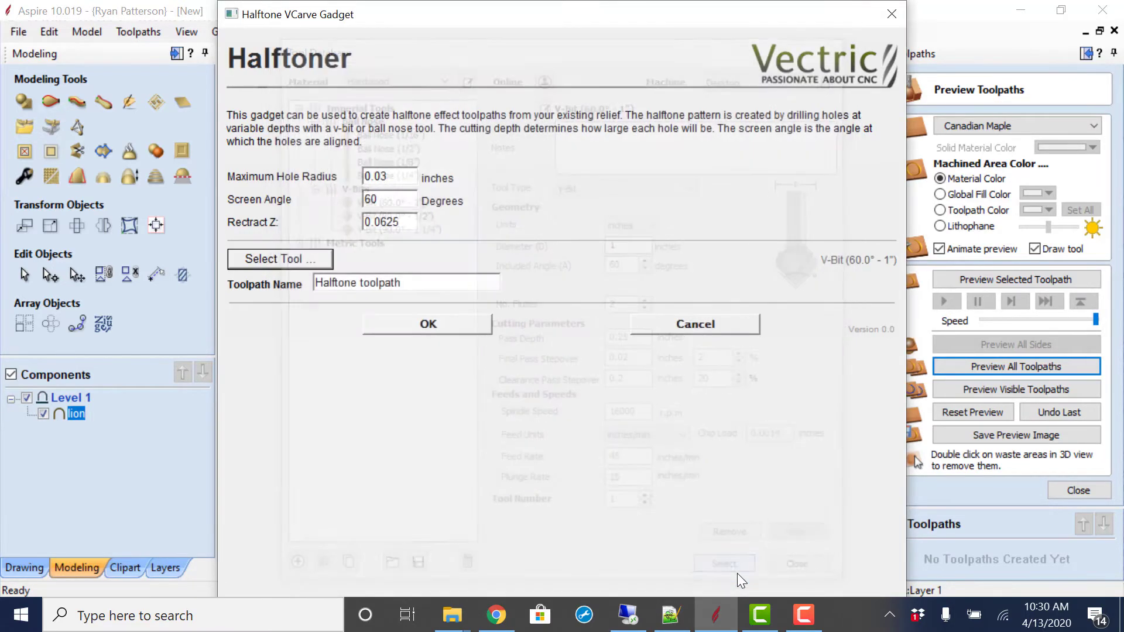
pyautogui.click(421, 322)
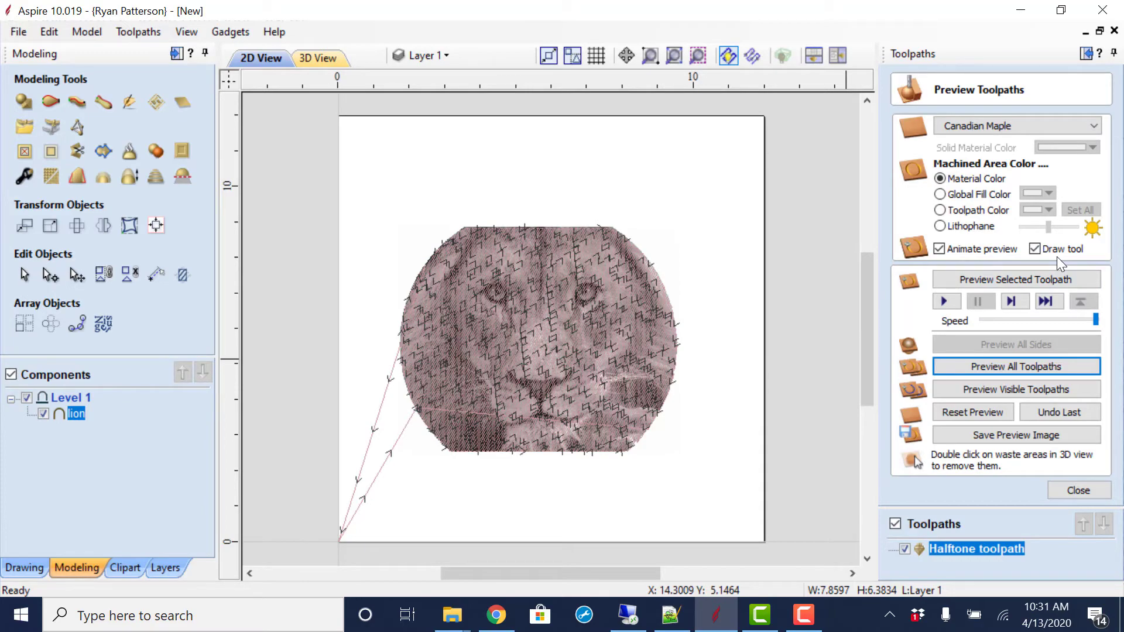
# Examine the halftone toolpath's drilling moves over the lion relief in 3D, up close and from several angles.
pyautogui.click(326, 56)
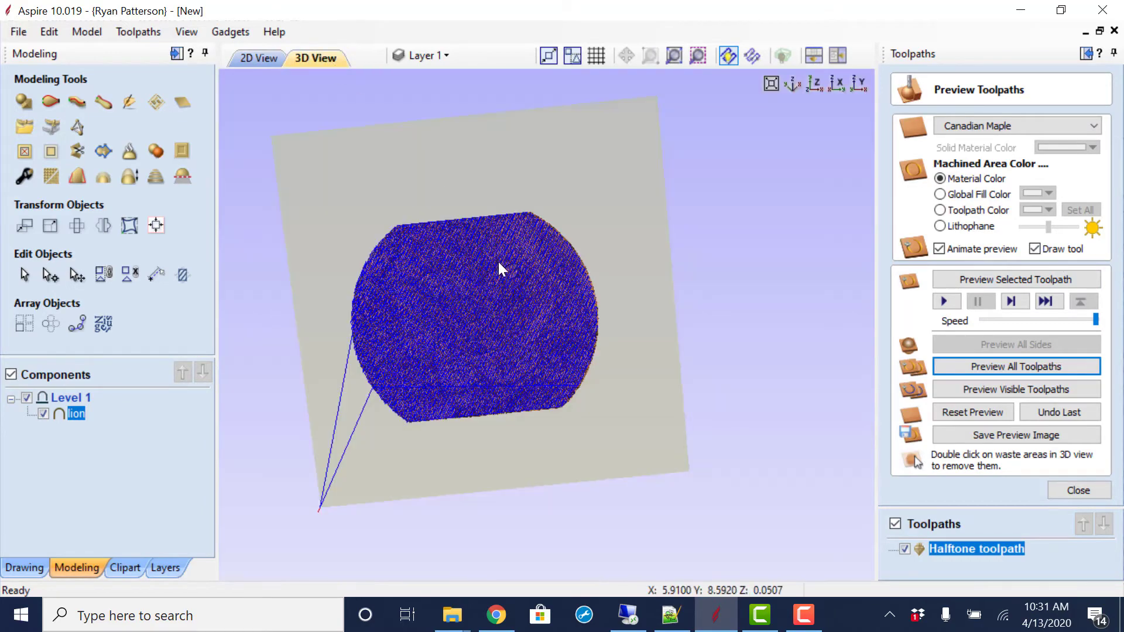
pyautogui.moveTo(498, 262); pyautogui.dragTo(512, 386)
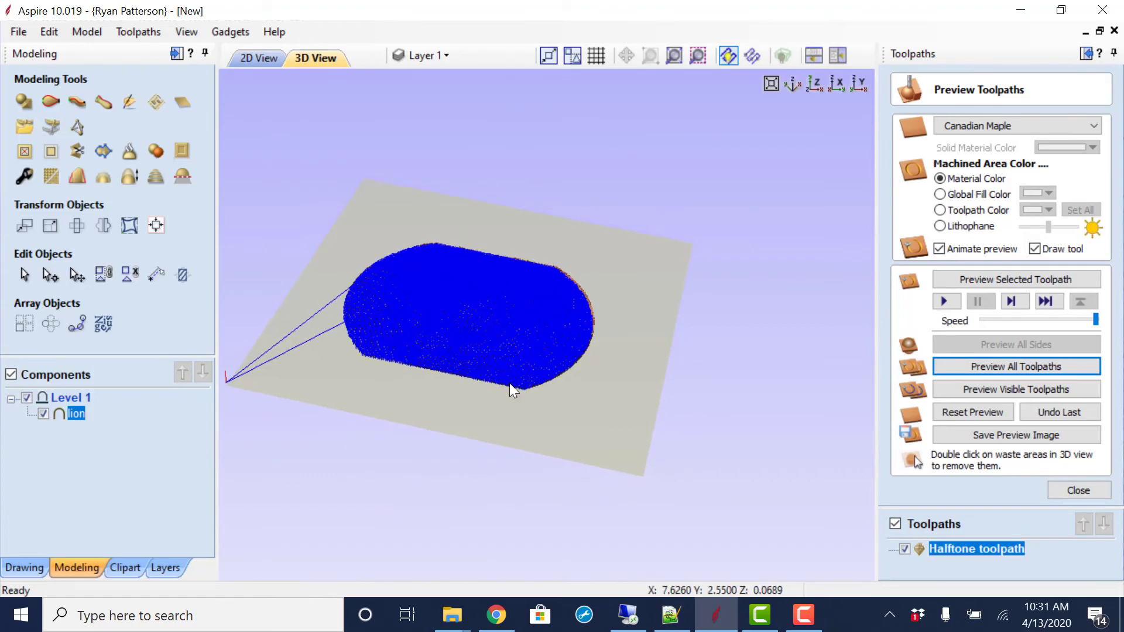
pyautogui.scroll(10, 512, 387)
pyautogui.scroll(5, 513, 389)
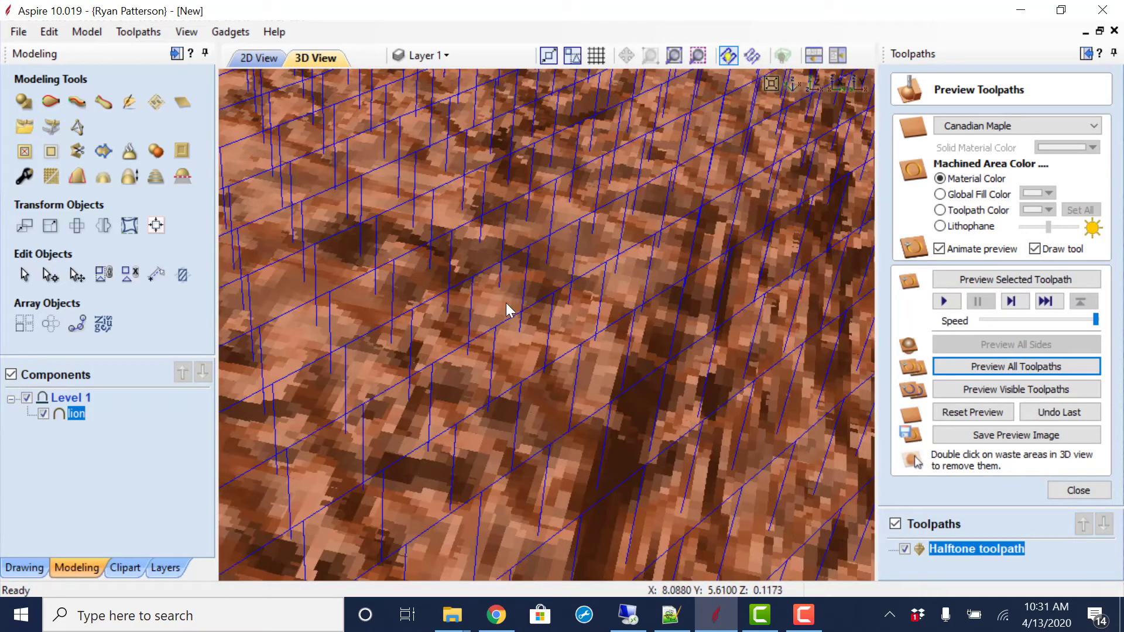
pyautogui.scroll(-2, 550, 352)
pyautogui.scroll(-8, 550, 353)
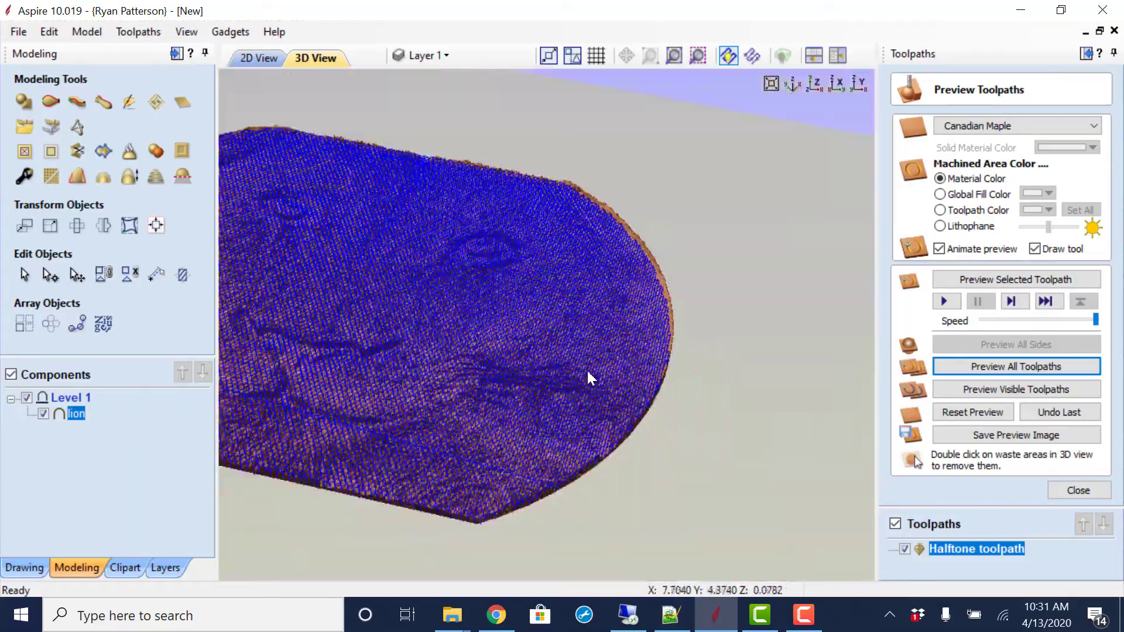
pyautogui.moveTo(587, 376); pyautogui.dragTo(525, 465)
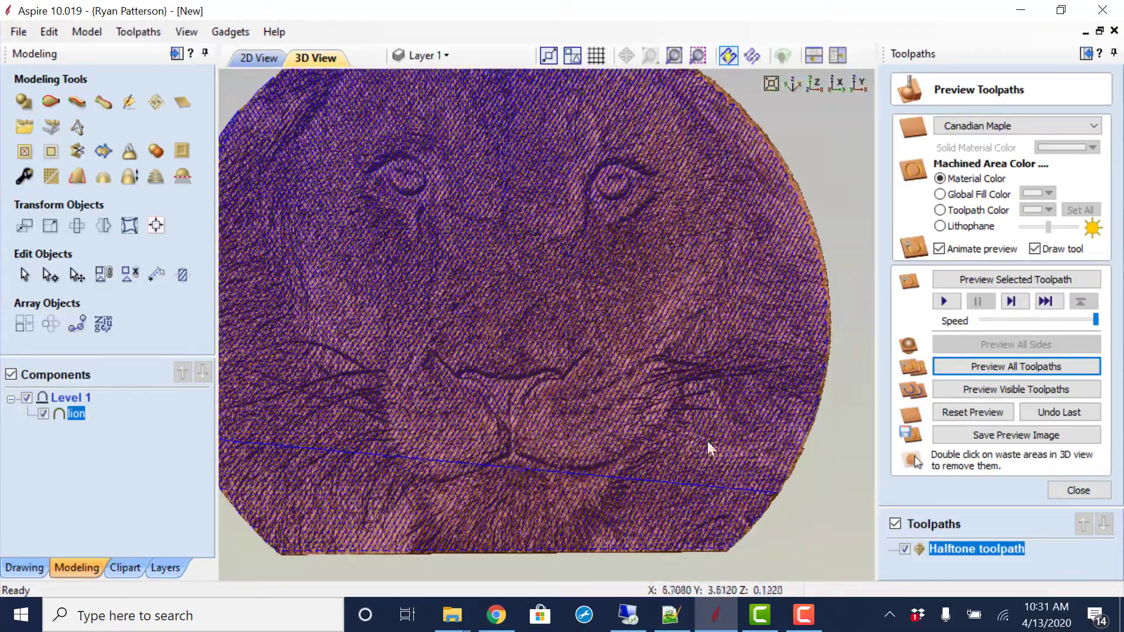
# Clear the earlier machining simulation and preview all toolpaths on the Canadian Maple material.
pyautogui.click(1062, 490)
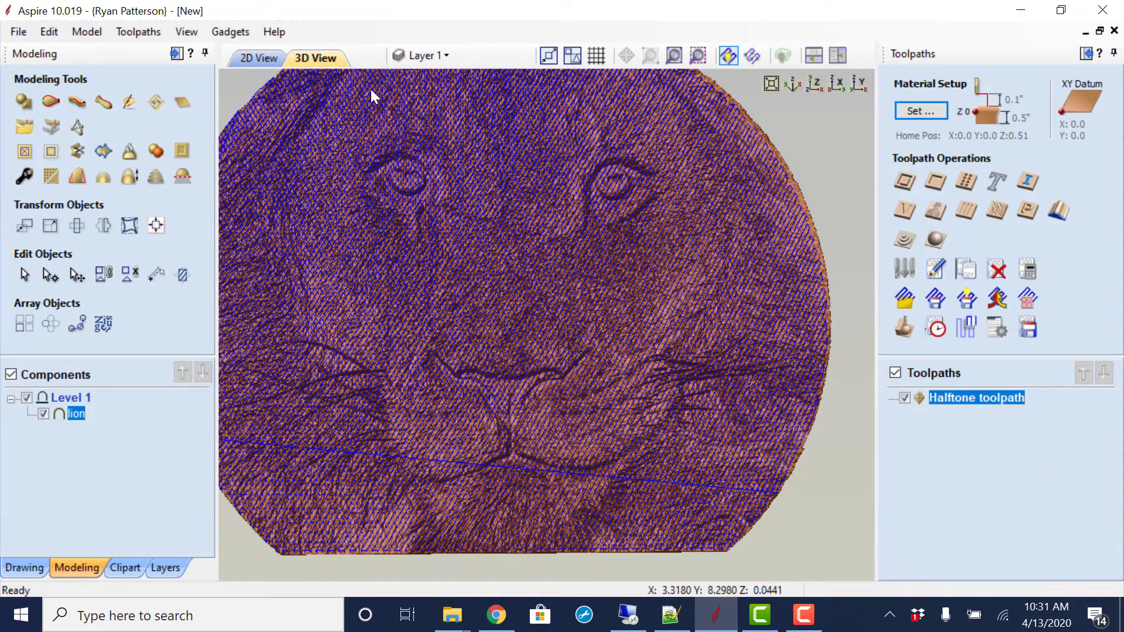
pyautogui.click(906, 333)
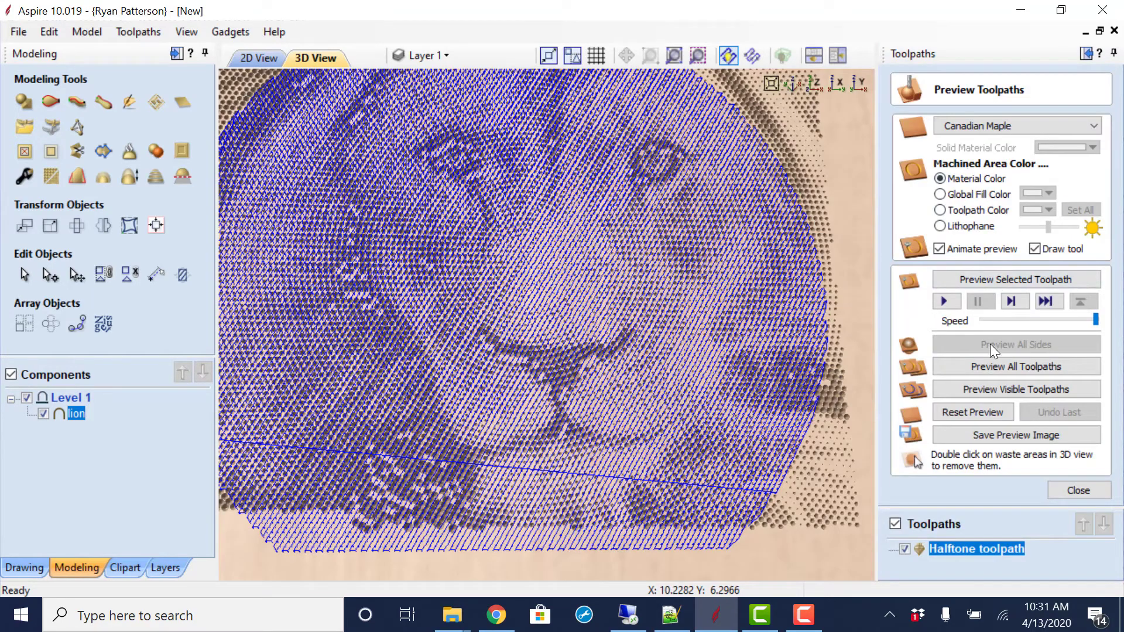
pyautogui.click(992, 414)
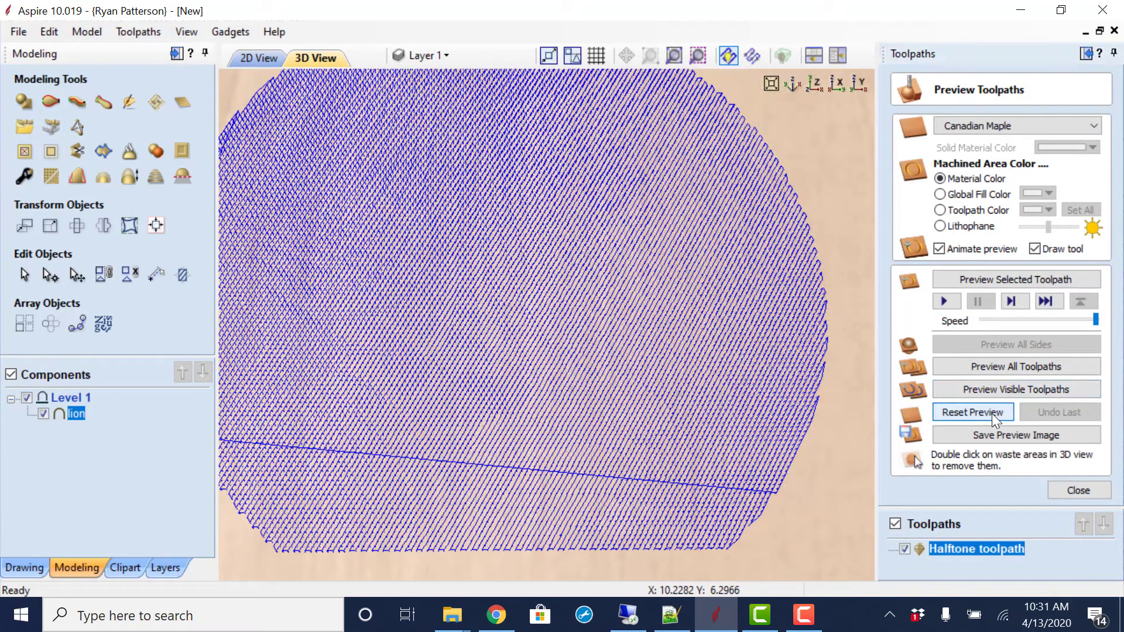
pyautogui.click(1004, 370)
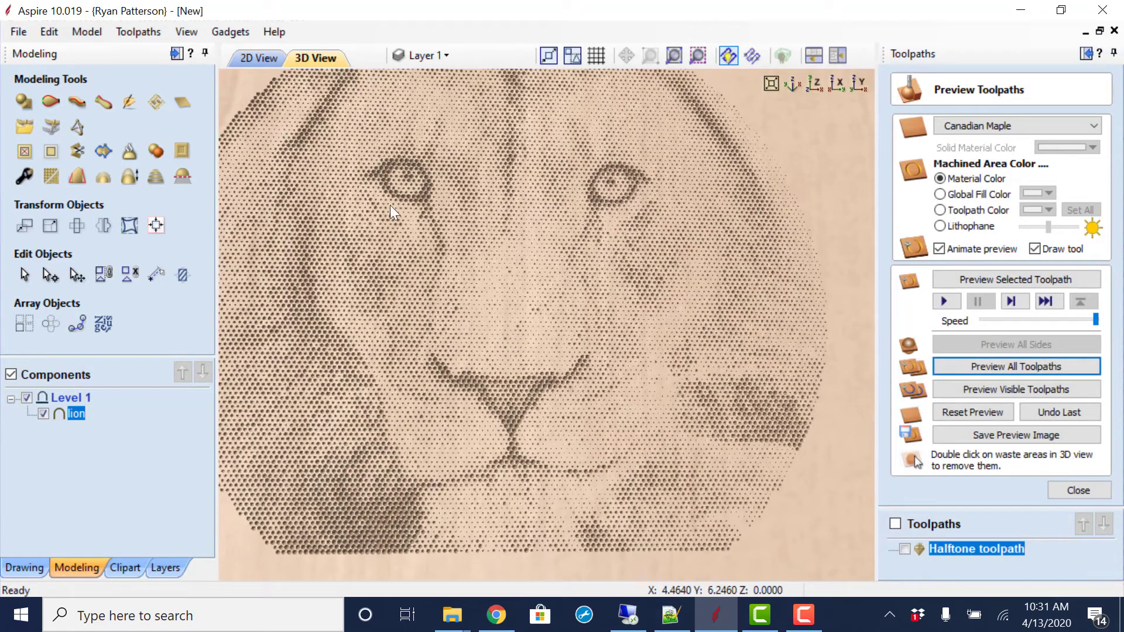
# Examine the simulated halftone holes around the lion's eyes and nose, and the carving as a whole.
pyautogui.scroll(5, 377, 163)
pyautogui.scroll(-6, 402, 198)
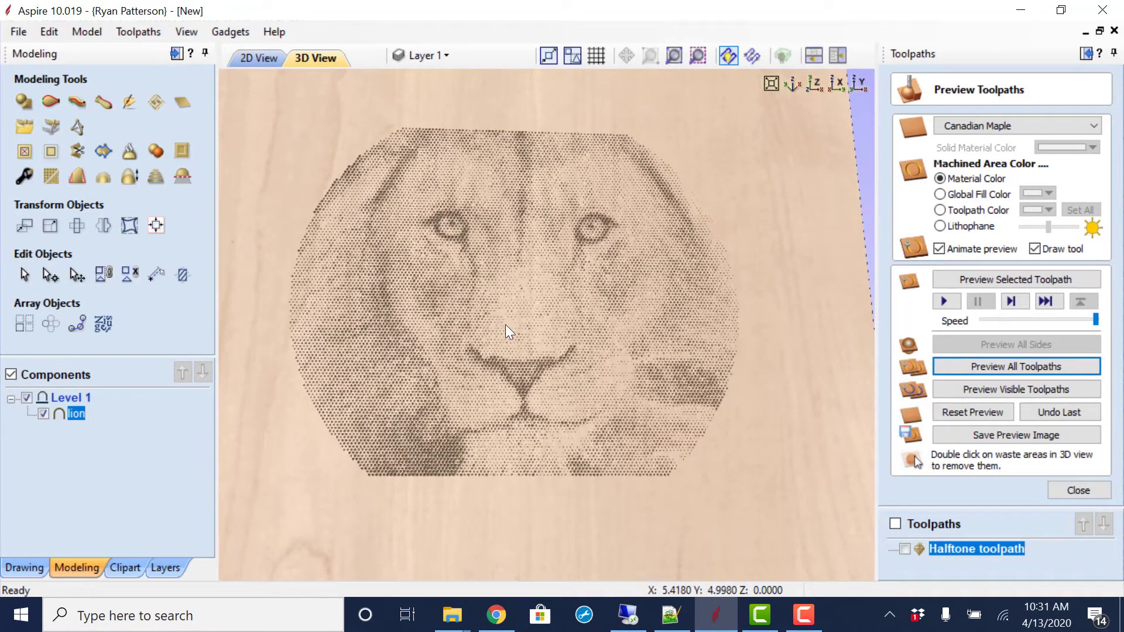
pyautogui.scroll(5, 445, 226)
pyautogui.scroll(-5, 444, 222)
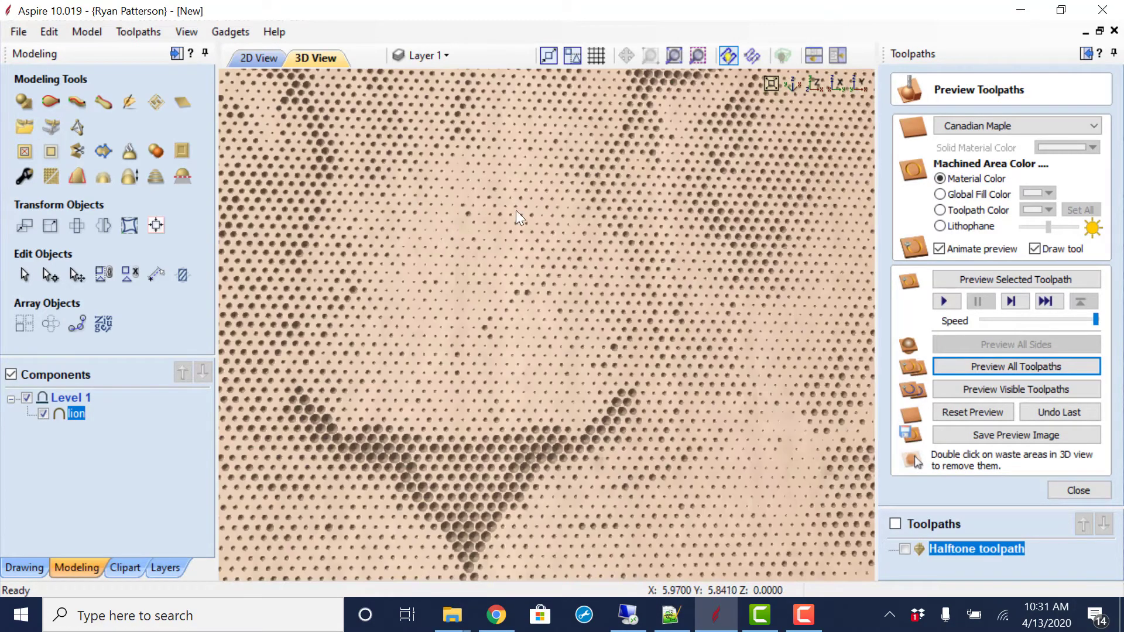
pyautogui.scroll(6, 375, 193)
pyautogui.scroll(-4, 377, 202)
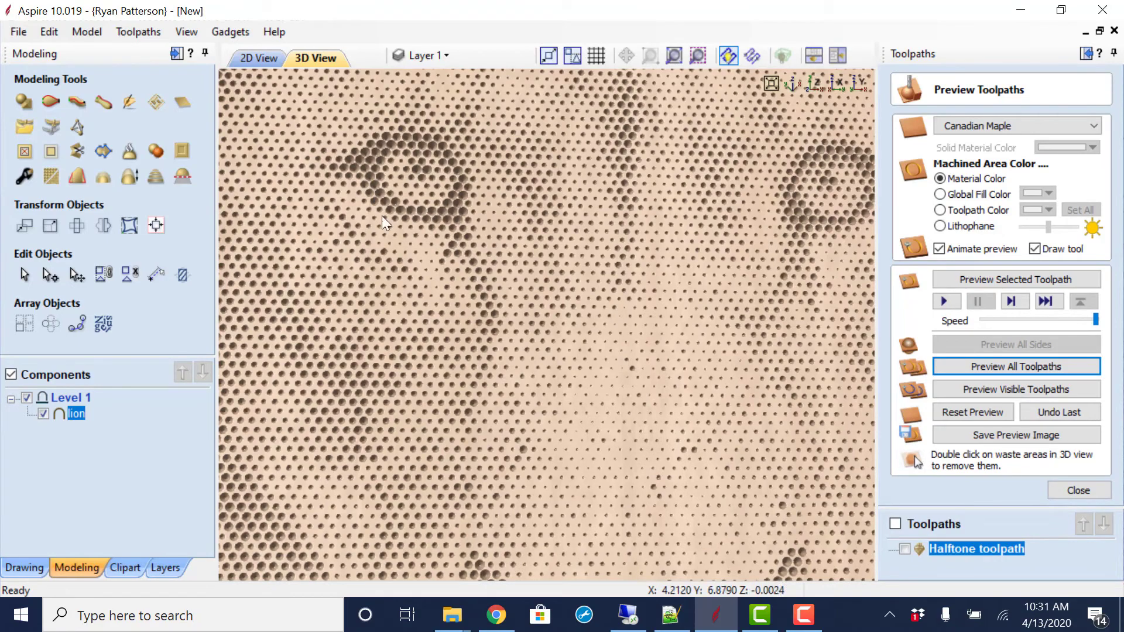
pyautogui.scroll(-2, 546, 315)
pyautogui.scroll(-3, 546, 315)
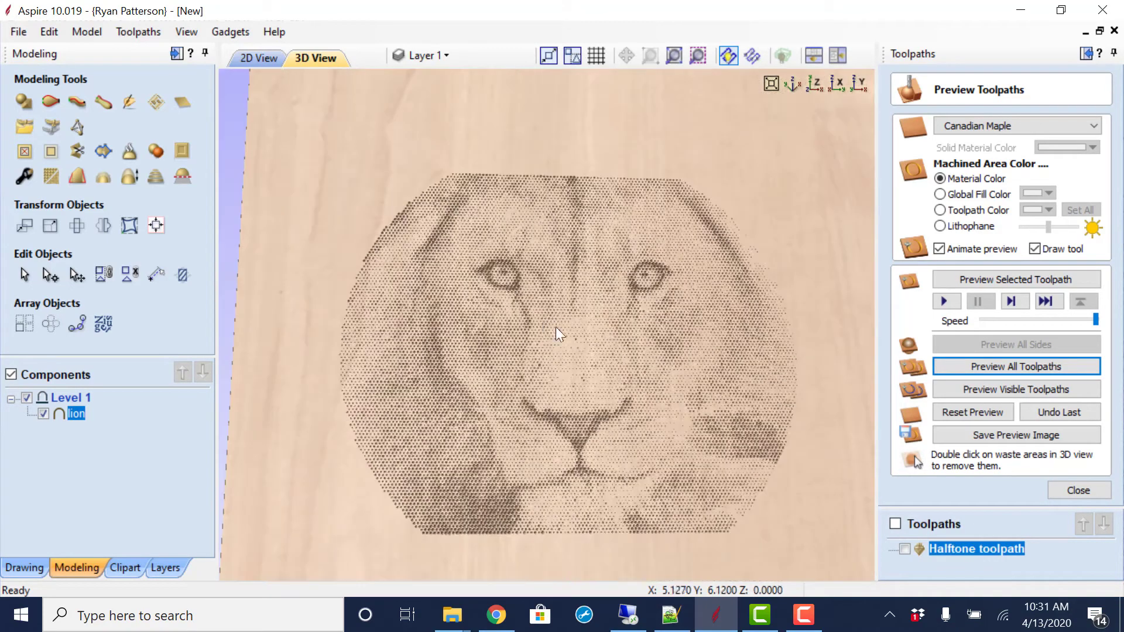
pyautogui.moveTo(574, 352); pyautogui.dragTo(507, 354)
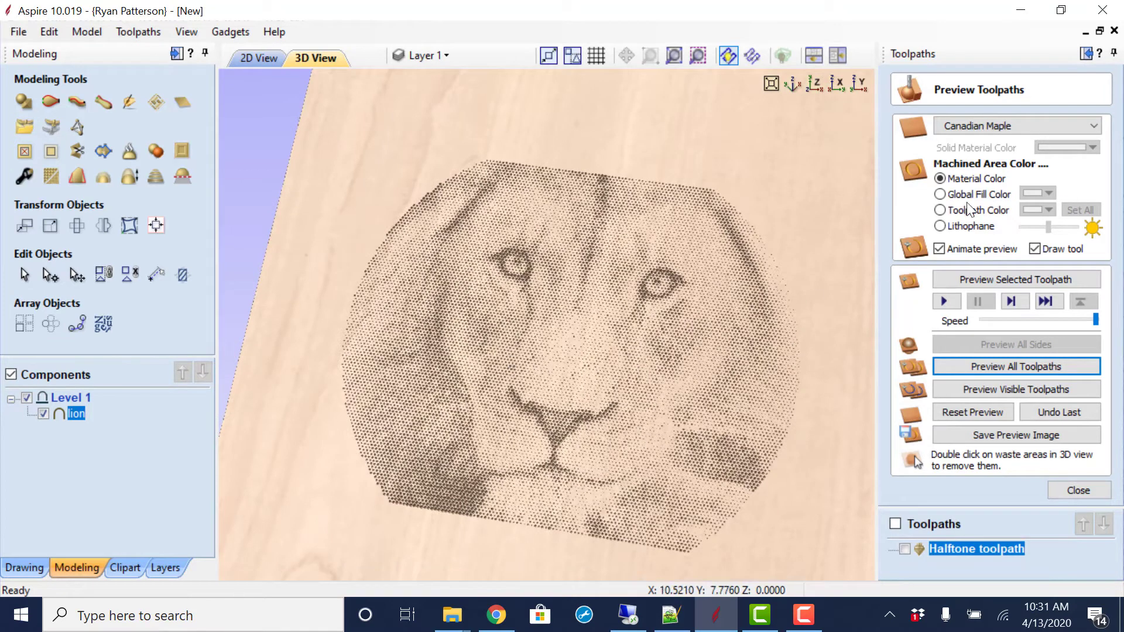
# Show the machined areas in a black global fill color and view the lion preview from several angles.
pyautogui.click(943, 194)
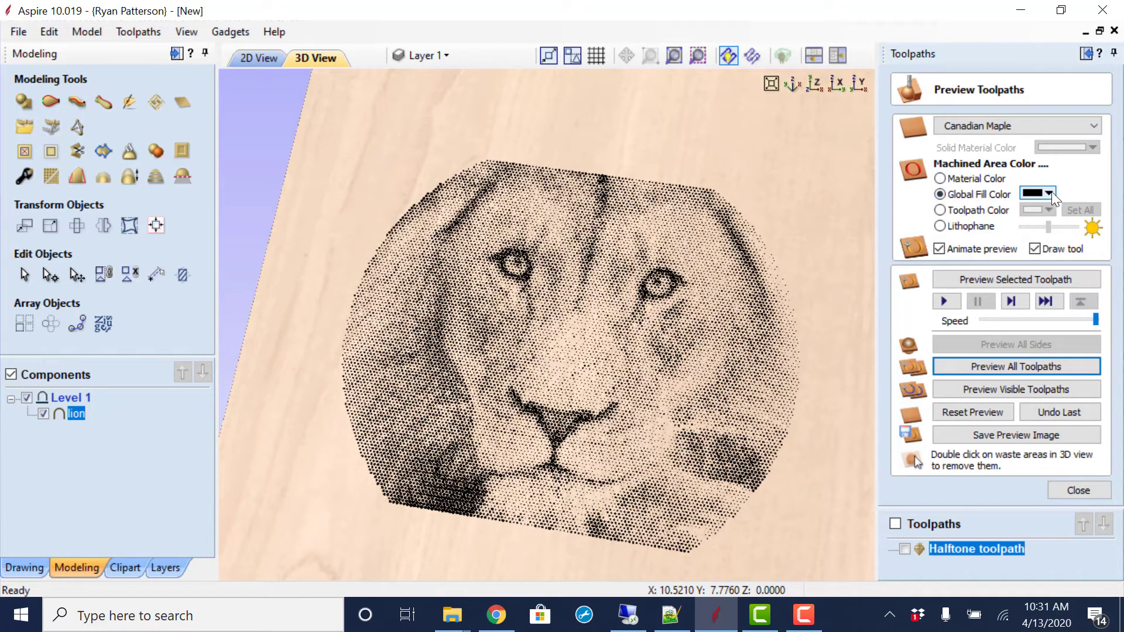
pyautogui.click(1052, 192)
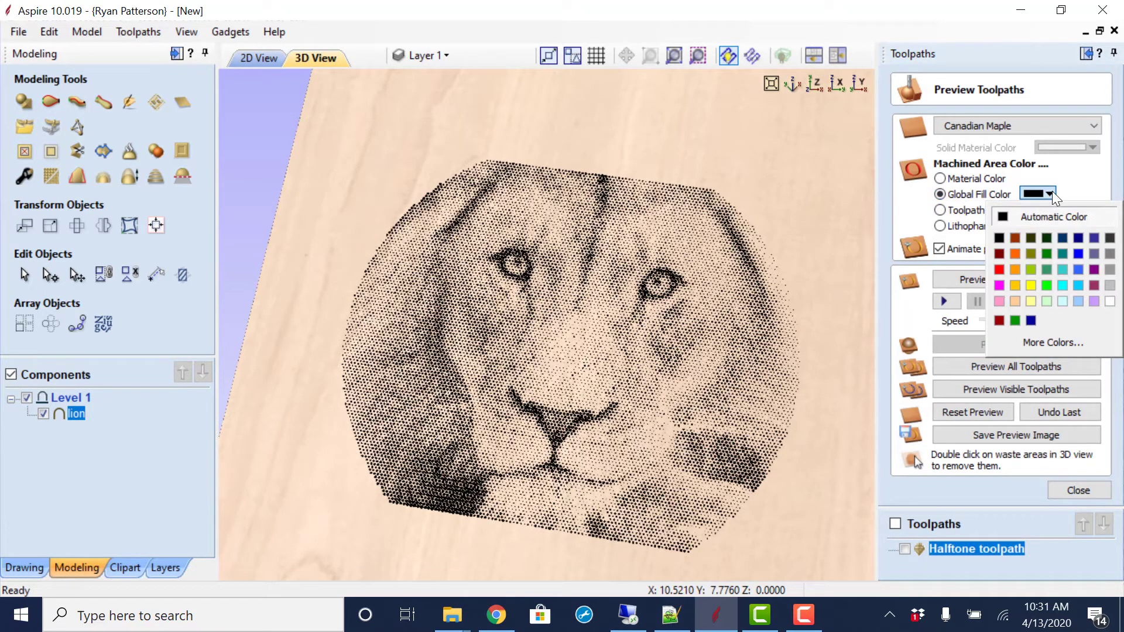
pyautogui.click(1003, 234)
pyautogui.moveTo(569, 311); pyautogui.dragTo(485, 410)
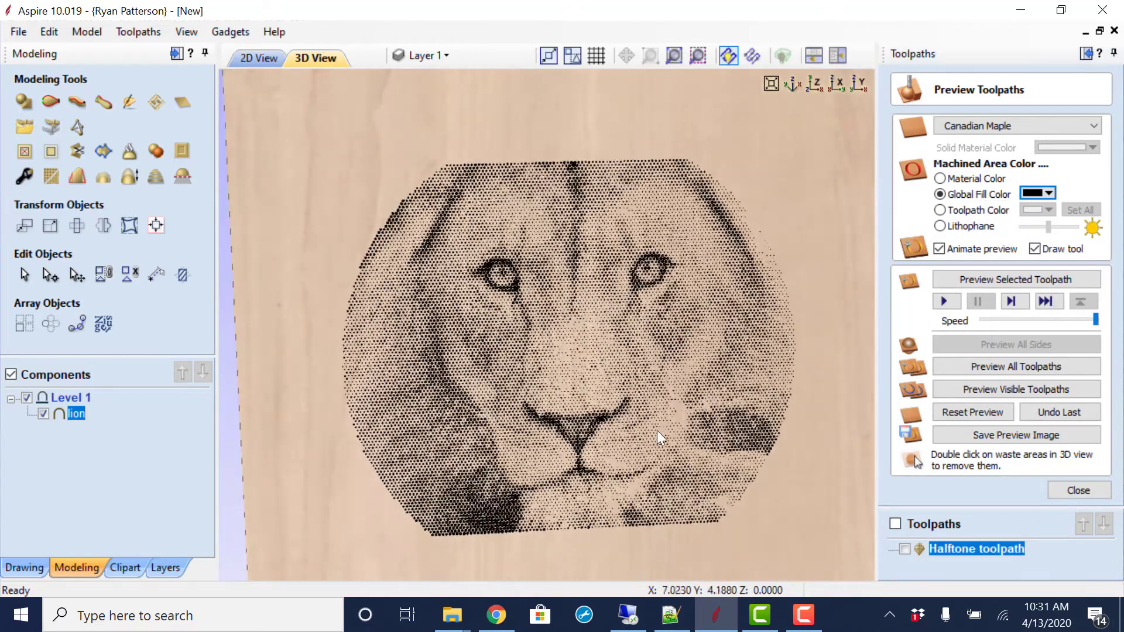
pyautogui.moveTo(657, 430); pyautogui.dragTo(629, 269)
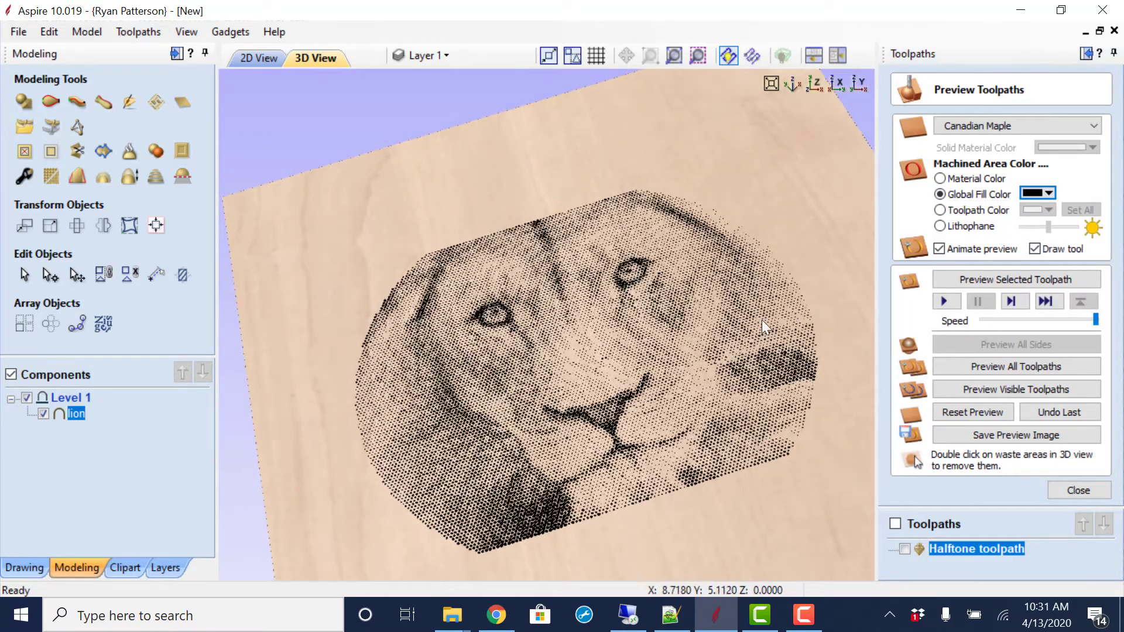
pyautogui.moveTo(774, 405); pyautogui.dragTo(740, 479)
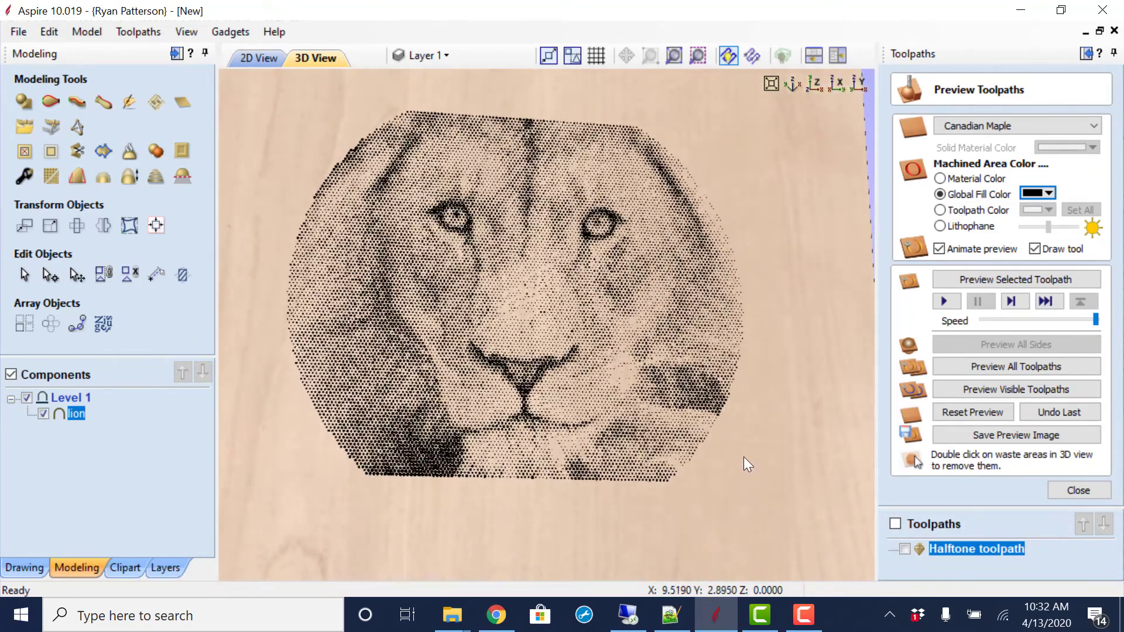
pyautogui.moveTo(717, 405); pyautogui.dragTo(671, 369)
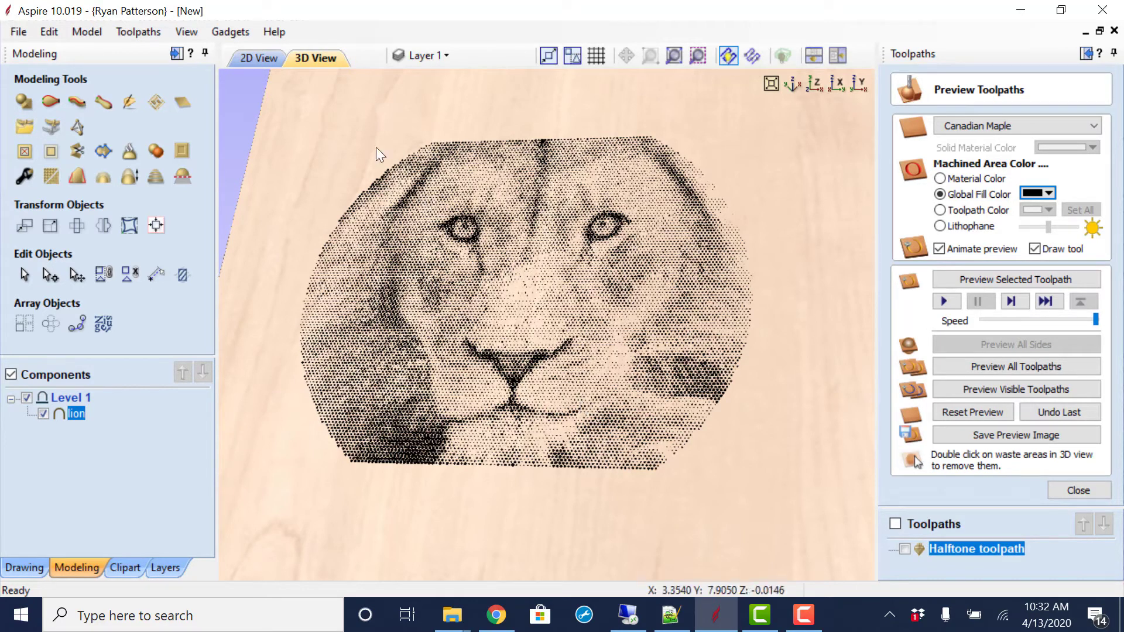
# Open the preview simulation quality options.
pyautogui.click(154, 37)
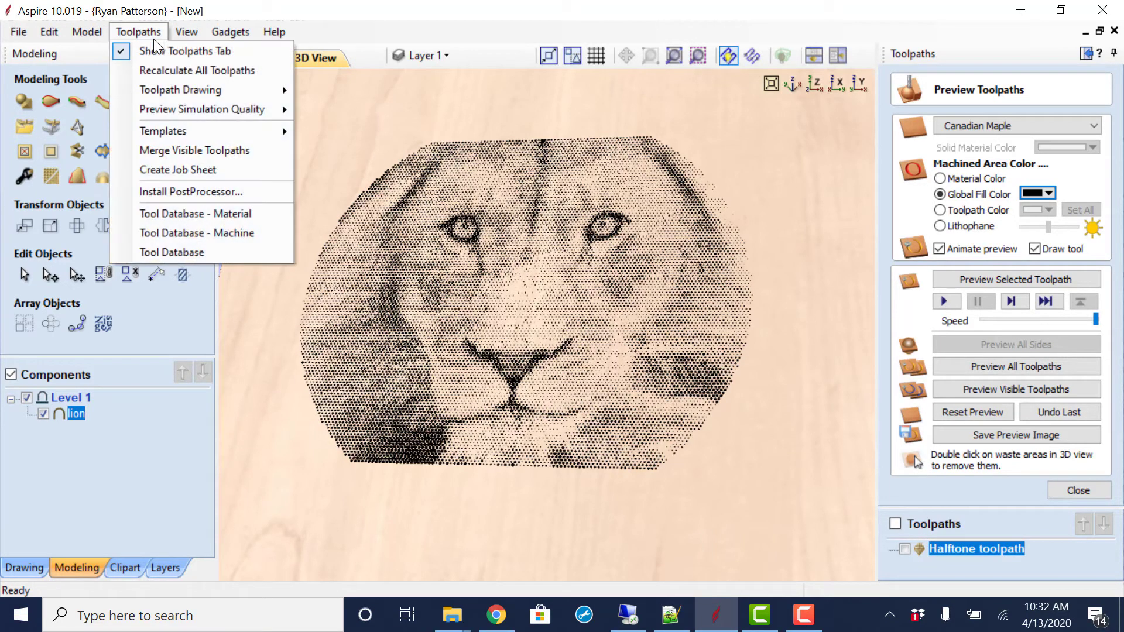
pyautogui.moveTo(221, 111)
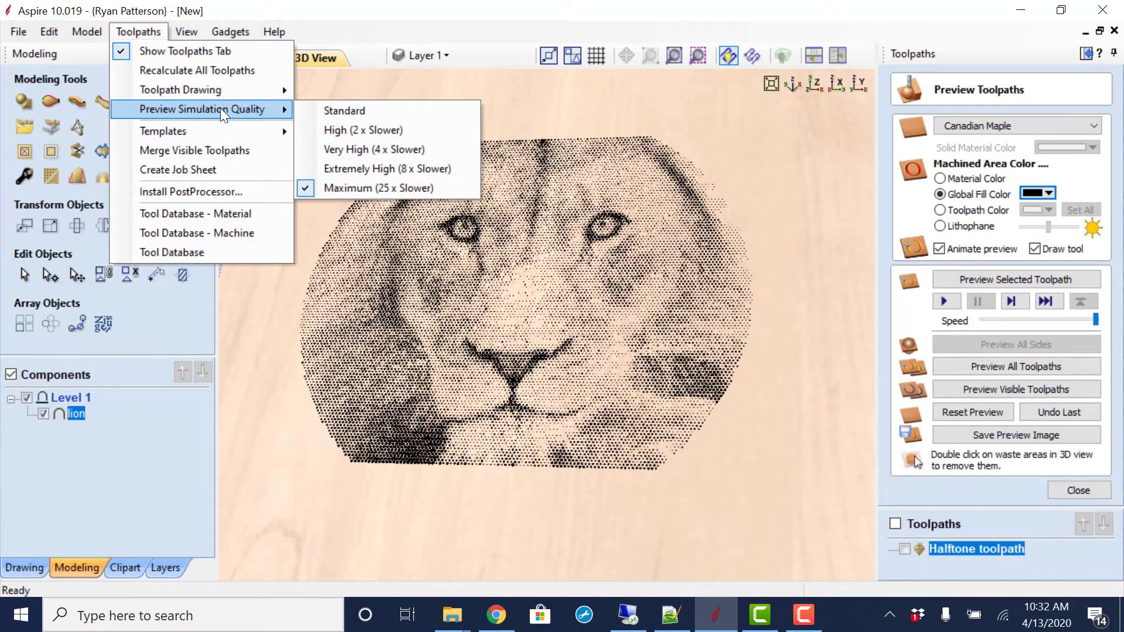